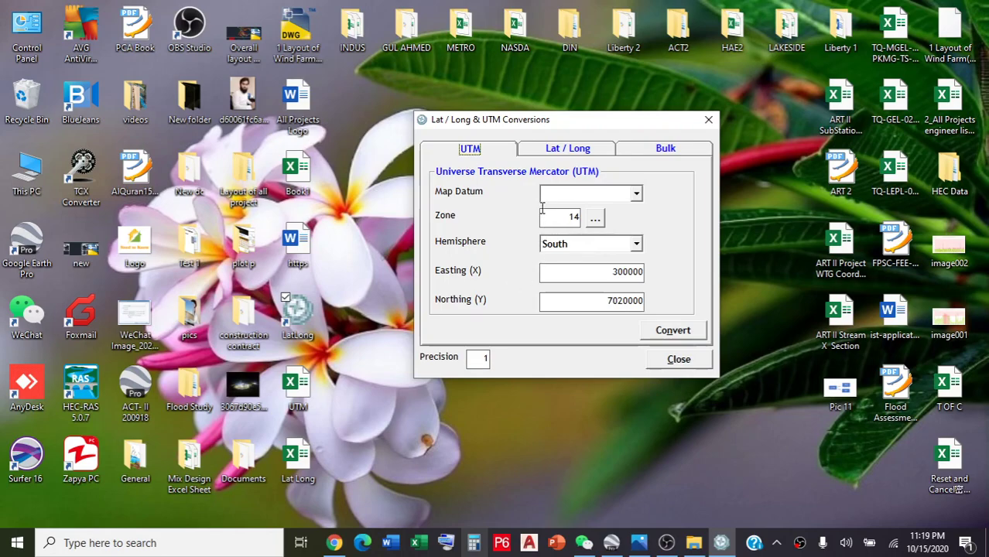
Step: Set the UTM conversion's map datum to NAD83/WGS84 and view the latitude/longitude conversion form
click(636, 195)
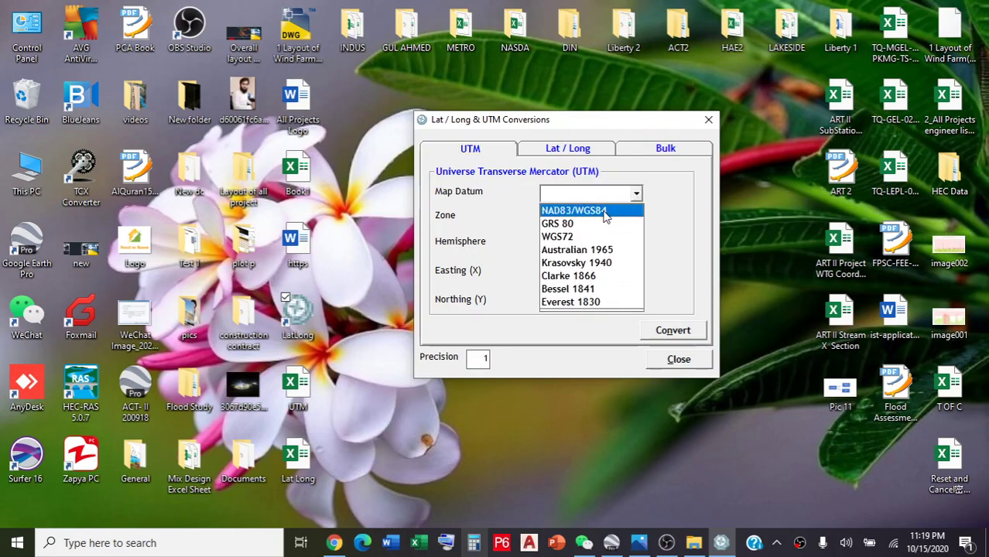
click(605, 212)
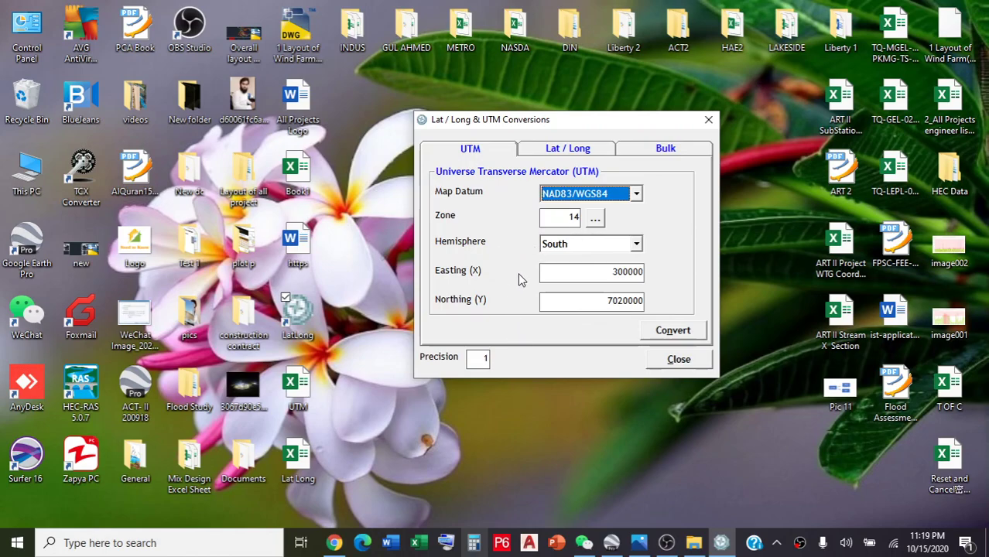
click(569, 149)
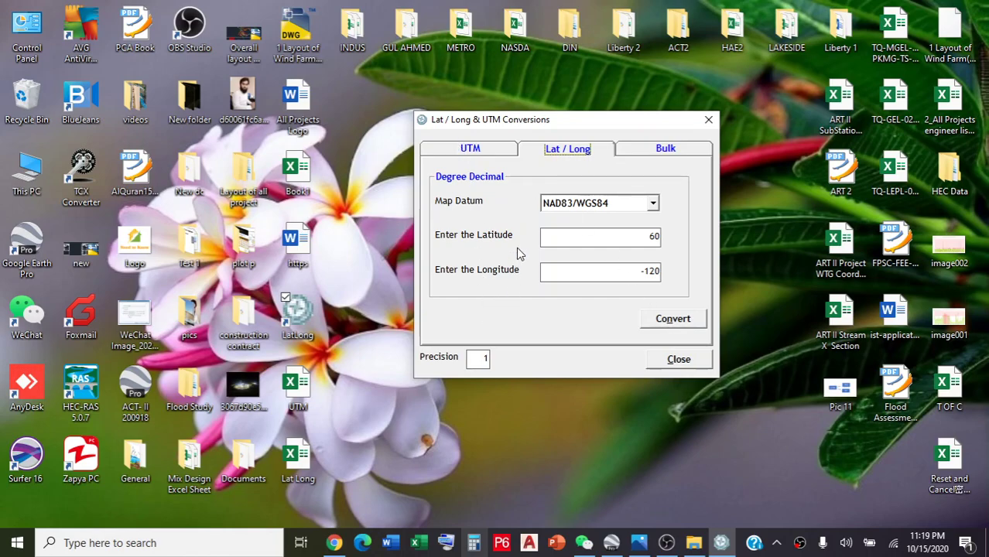
Step: Open the Excel input template for bulk UTM conversion
click(667, 149)
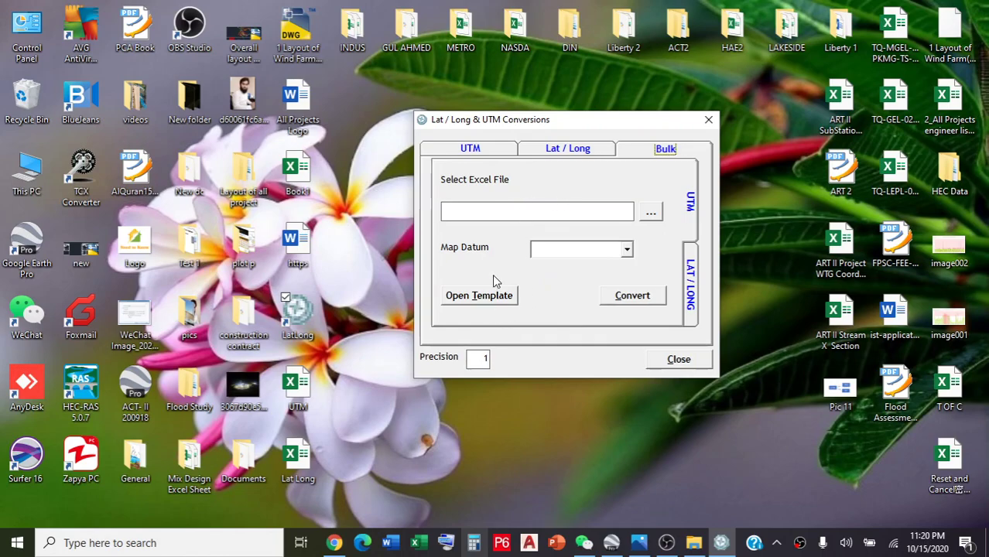
drag(573, 133, 656, 85)
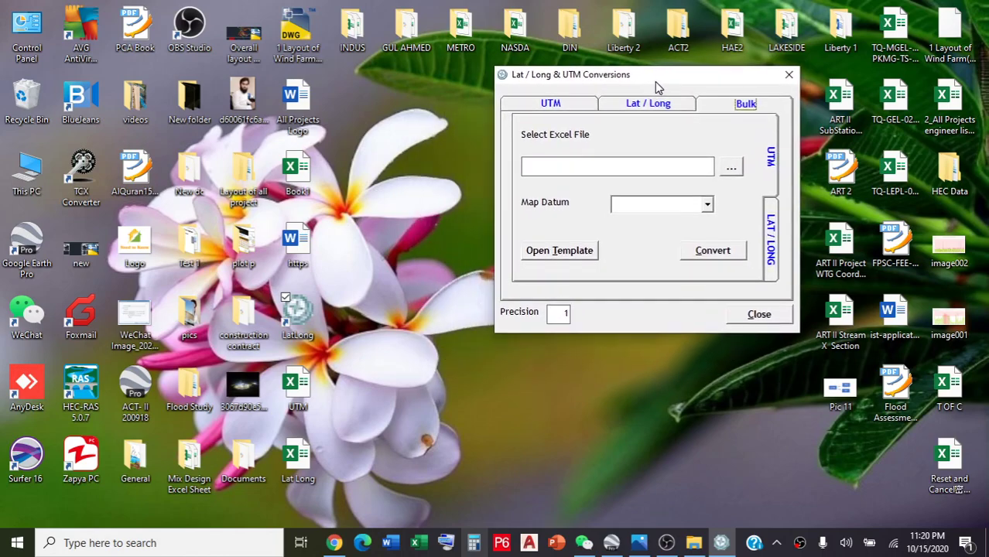
click(556, 250)
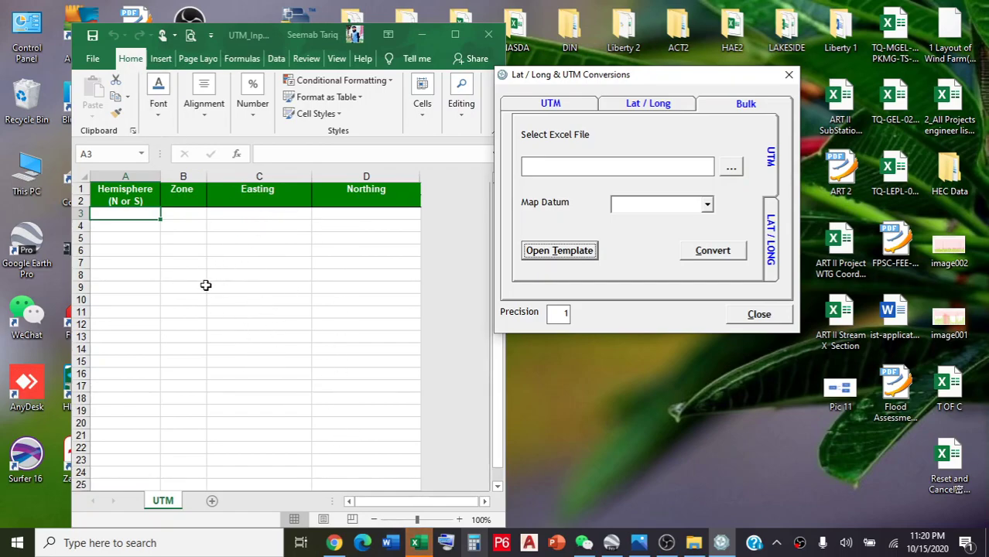
Step: Save the UTM template to the Desktop as UTM_Input1 in Excel Workbook format and close it
click(92, 59)
click(118, 255)
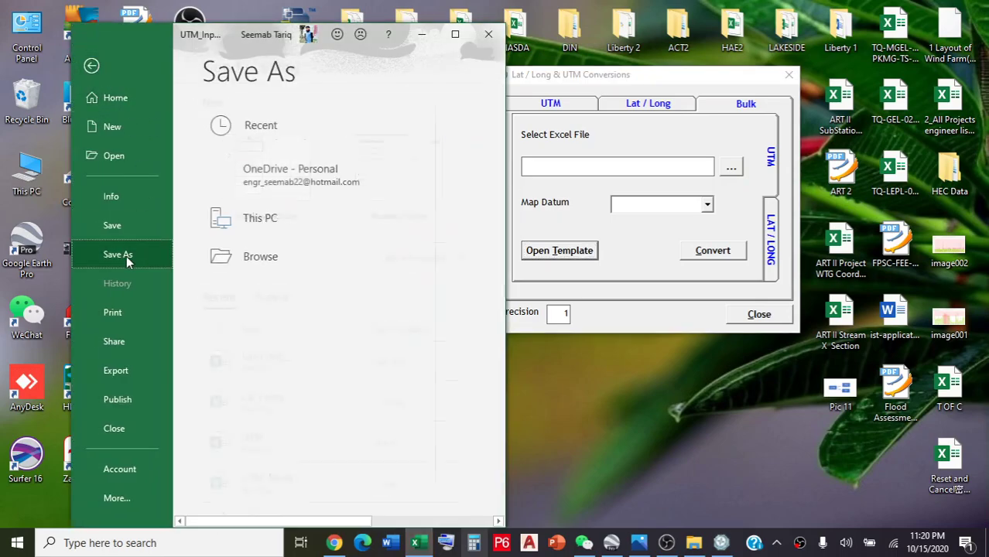
click(261, 303)
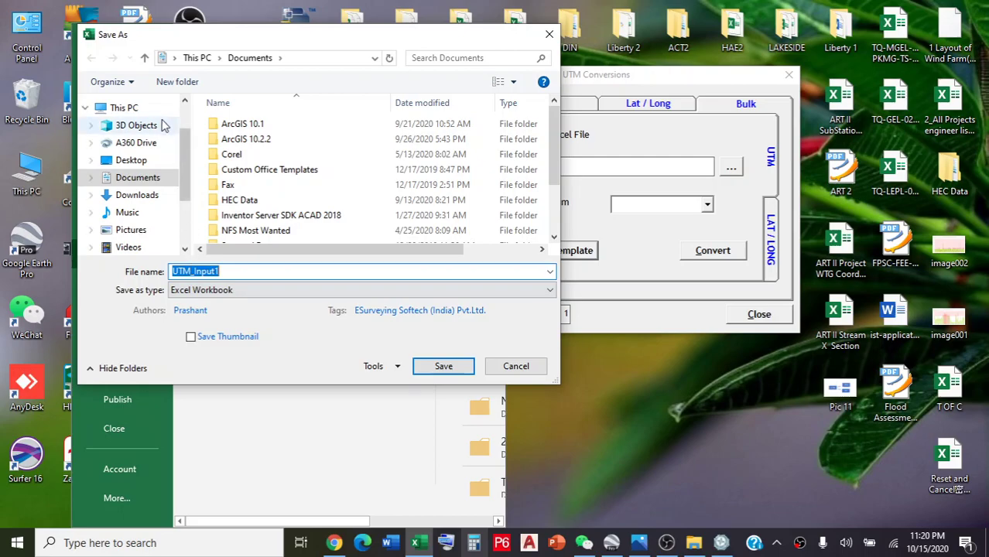
click(133, 160)
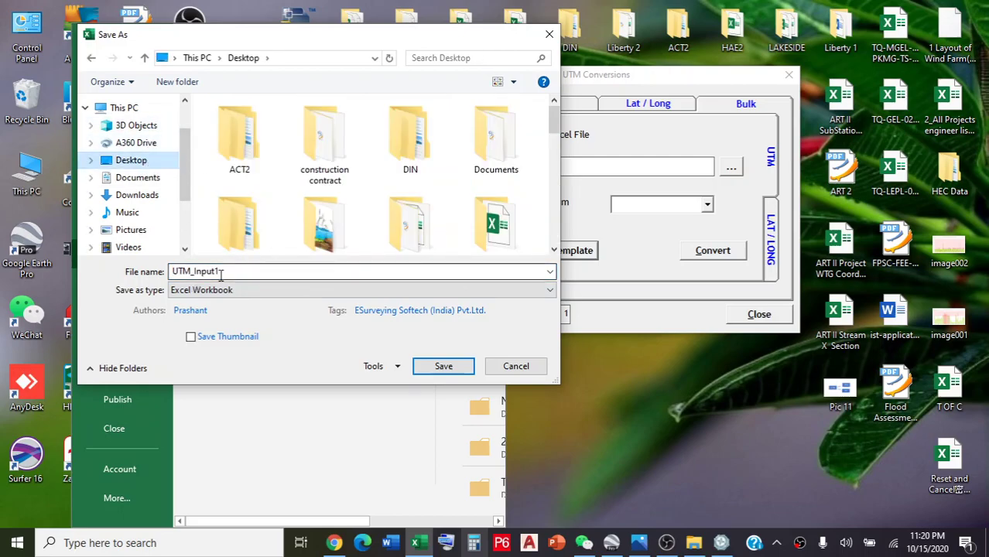
click(442, 368)
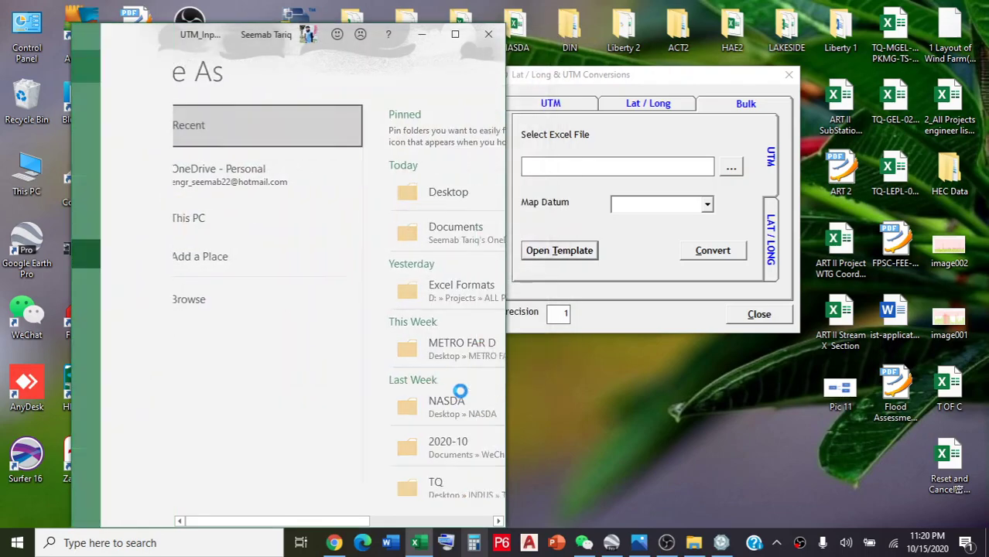
click(489, 36)
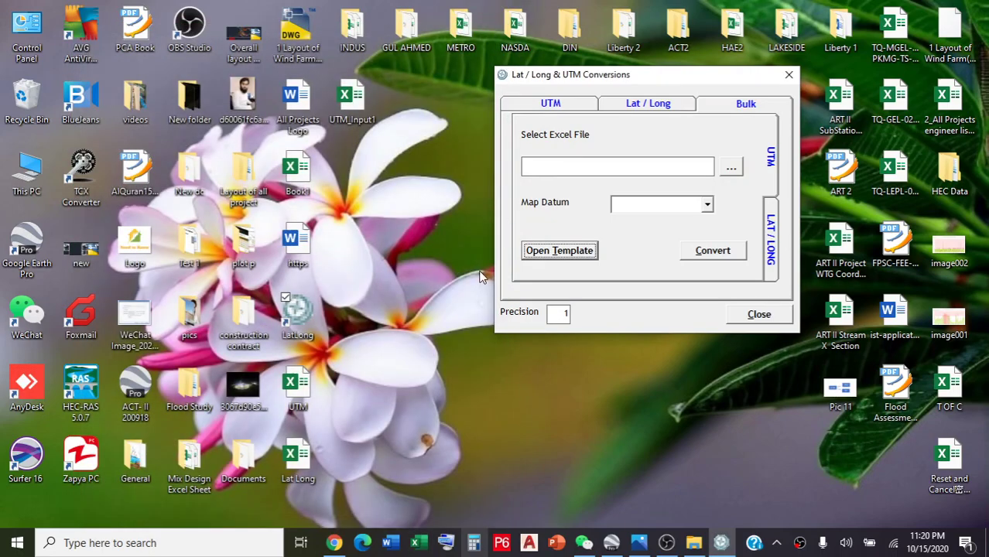
Step: Open the UTM workbook from the desktop and copy its easting and northing values in C2:D21
click(356, 105)
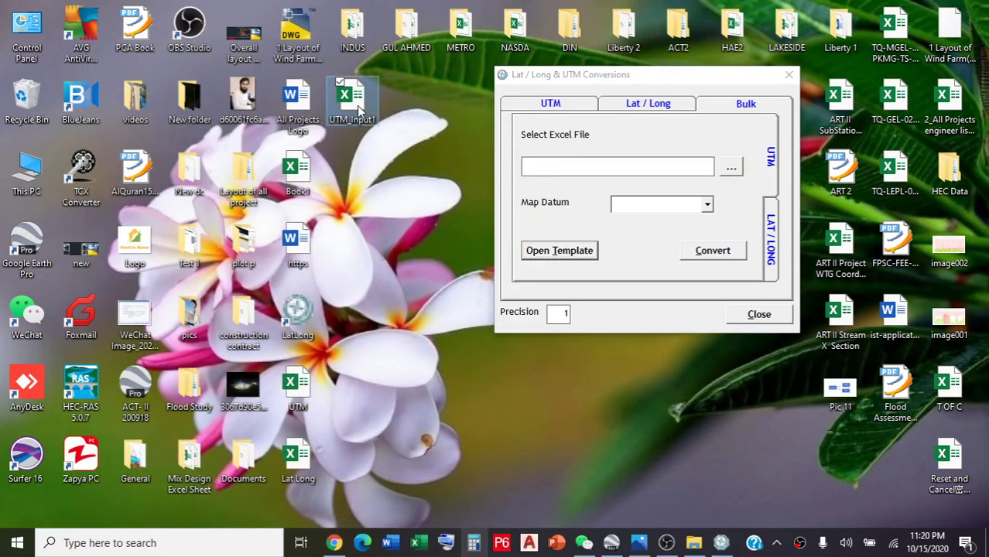
double_click(297, 383)
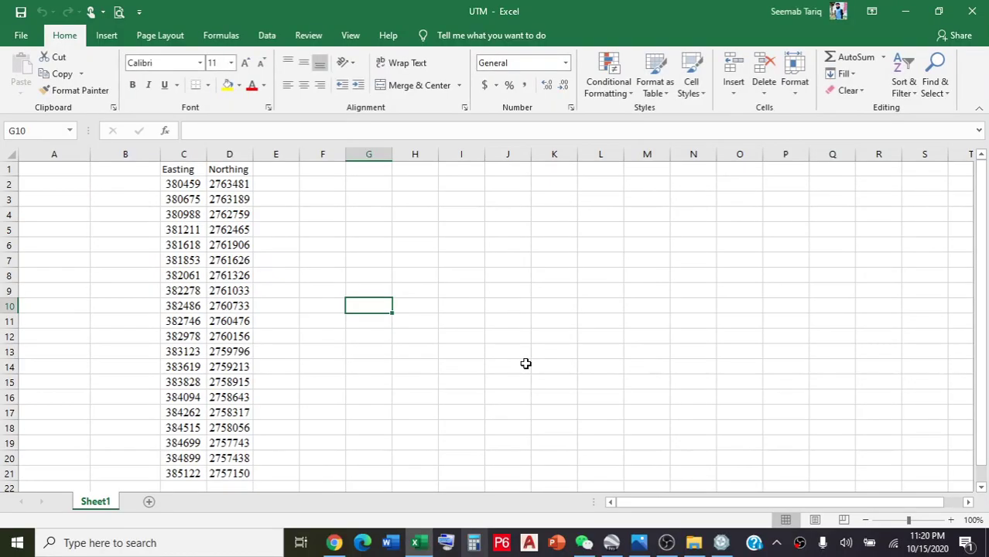
scroll(231, 294, down, 1)
scroll(224, 317, up, 1)
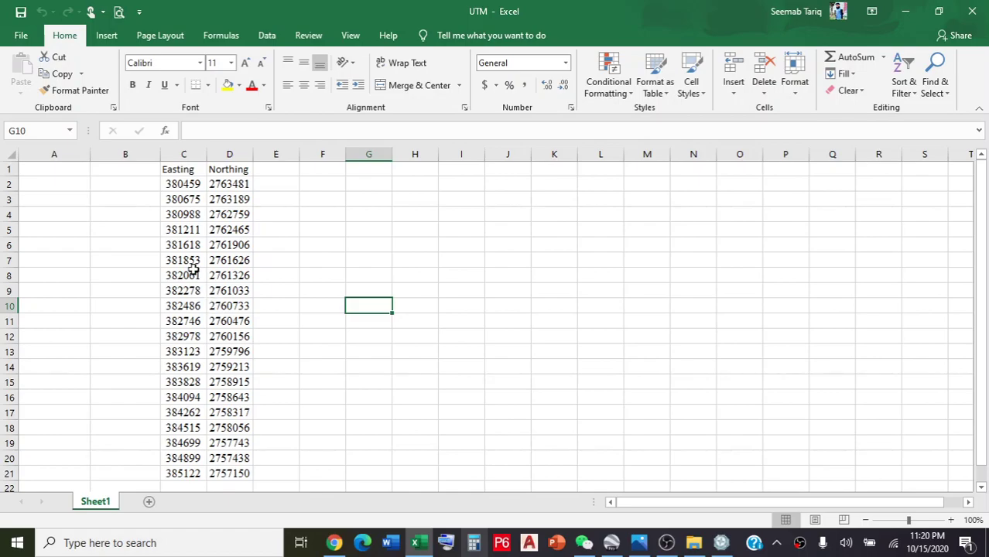
drag(178, 186, 229, 473)
right_click(220, 388)
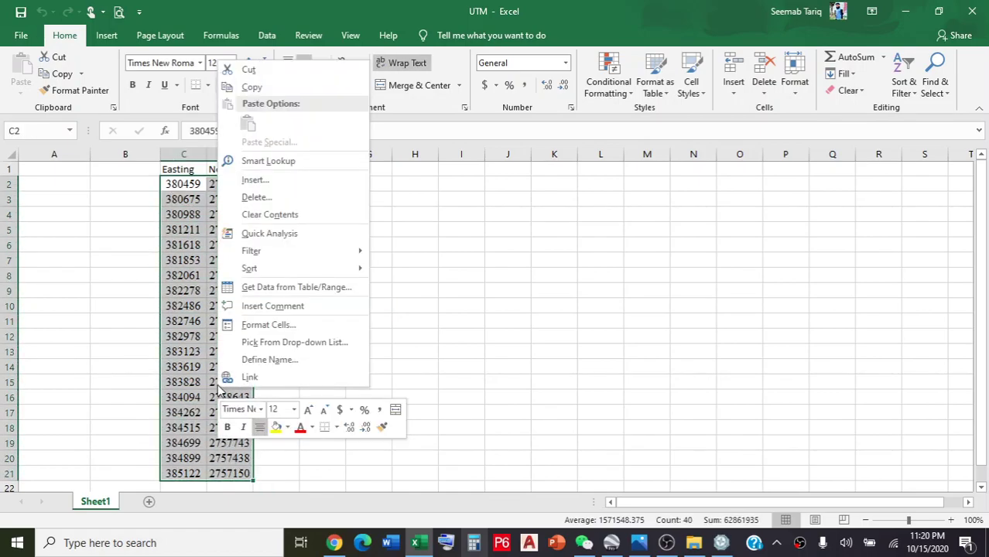
click(284, 90)
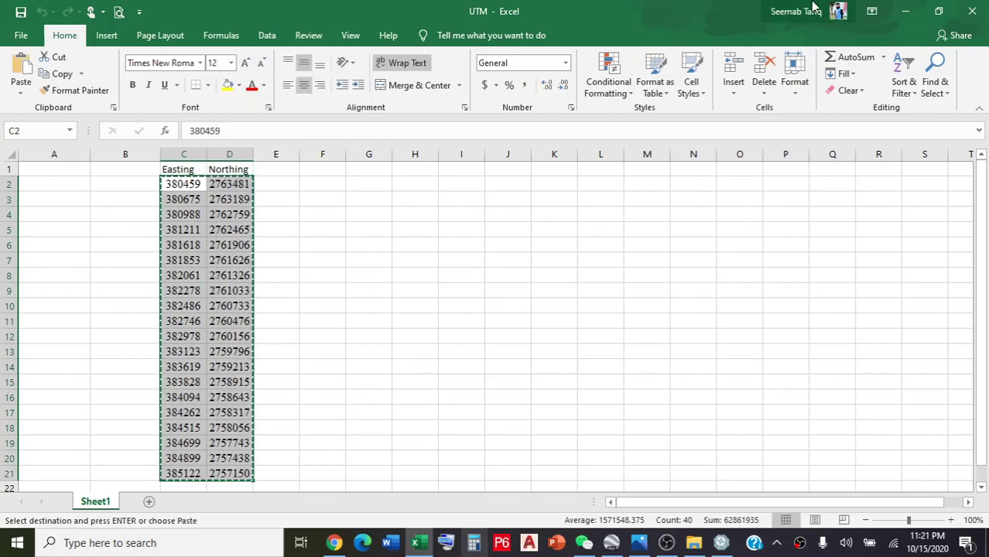
Step: Open the UTM_Input1 workbook and paste the copied coordinates into the Easting and Northing columns from C3
click(906, 11)
double_click(368, 102)
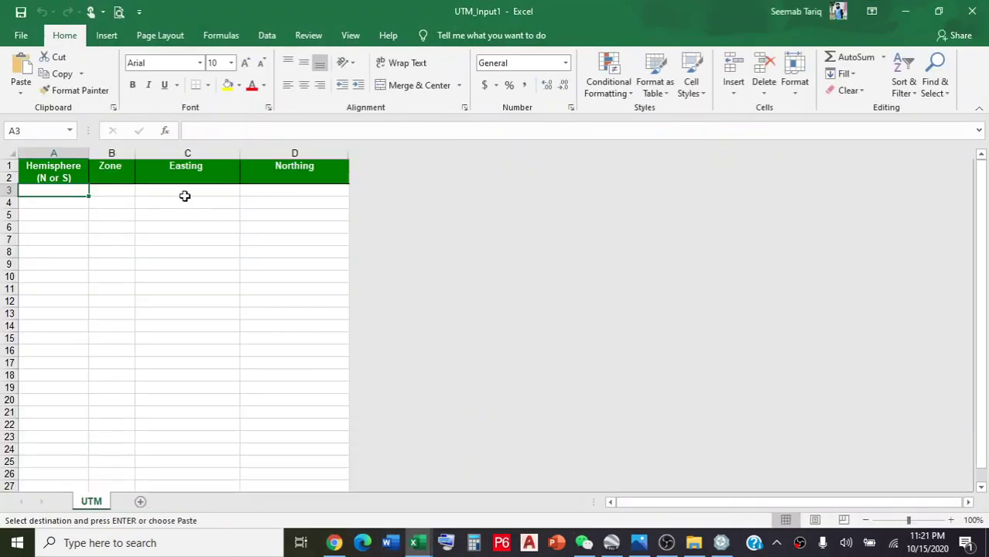
drag(184, 196, 278, 489)
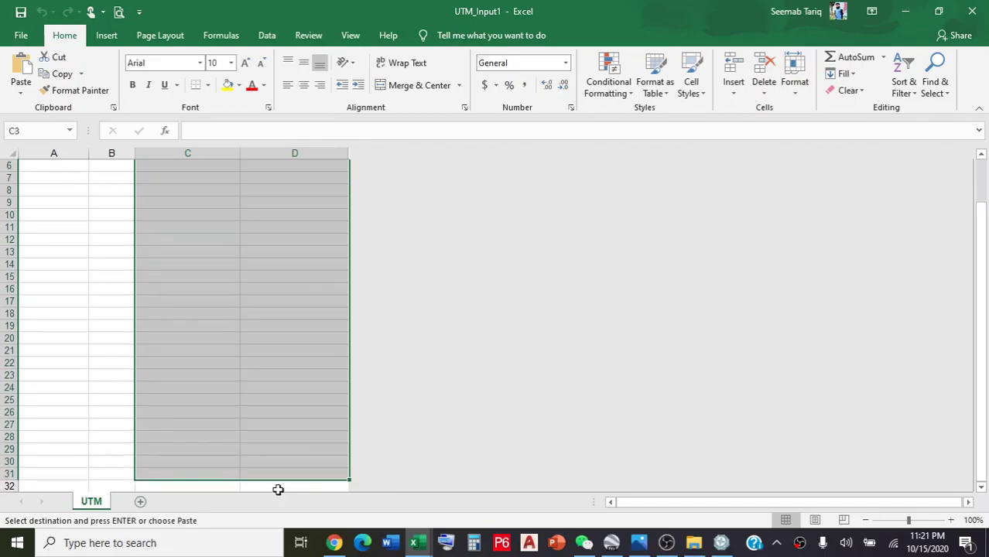
key(ctrl+v)
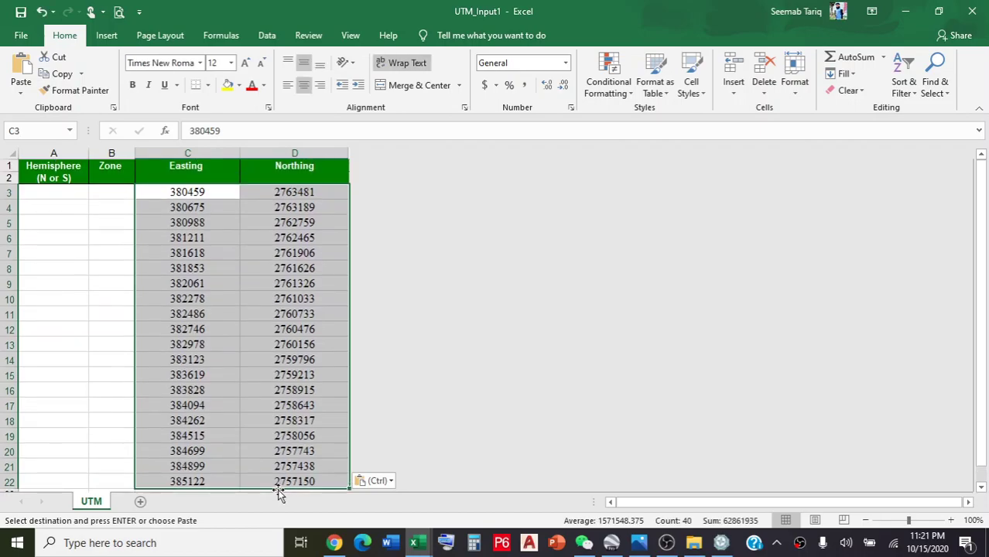
scroll(249, 270, down, 2)
scroll(225, 325, up, 2)
scroll(210, 338, up, 1)
Step: Switch to Google Earth Pro to look up the value for the Zone column in a new placemark's properties, and discard the placemark
click(109, 194)
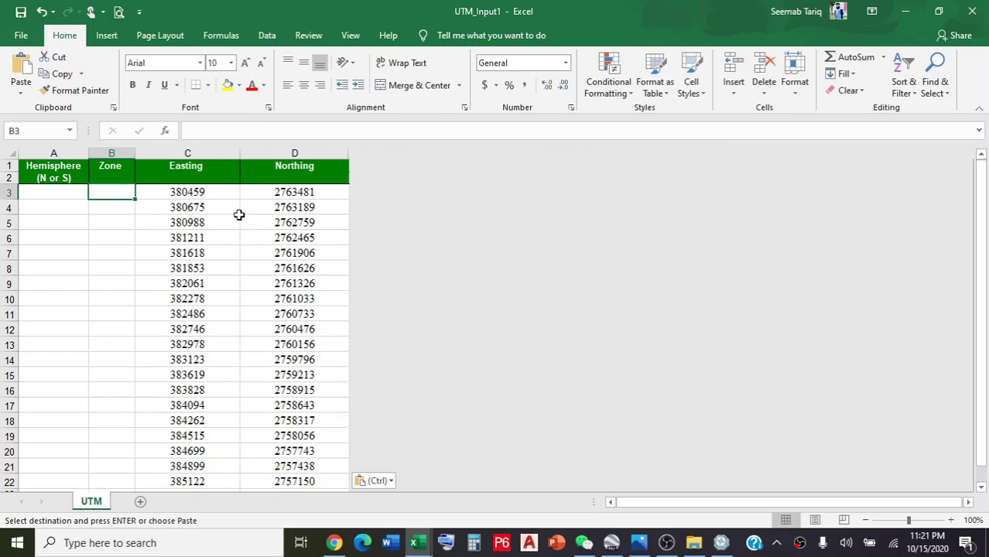
mouse_move(611, 543)
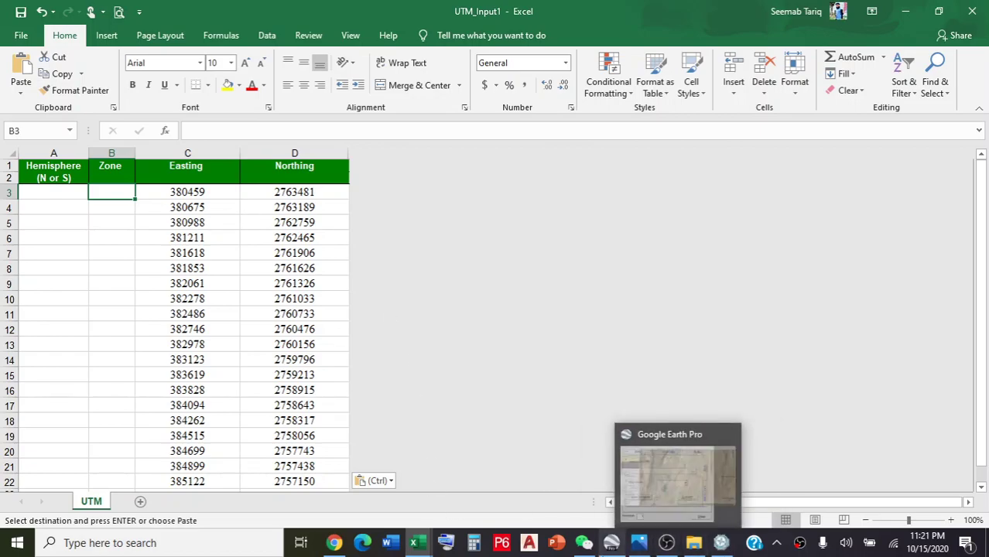
click(605, 548)
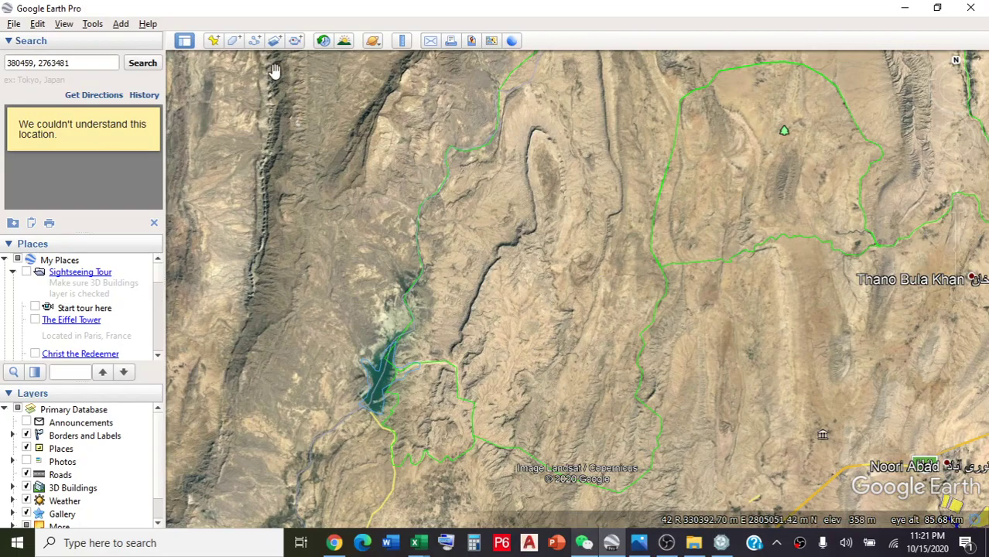
click(214, 44)
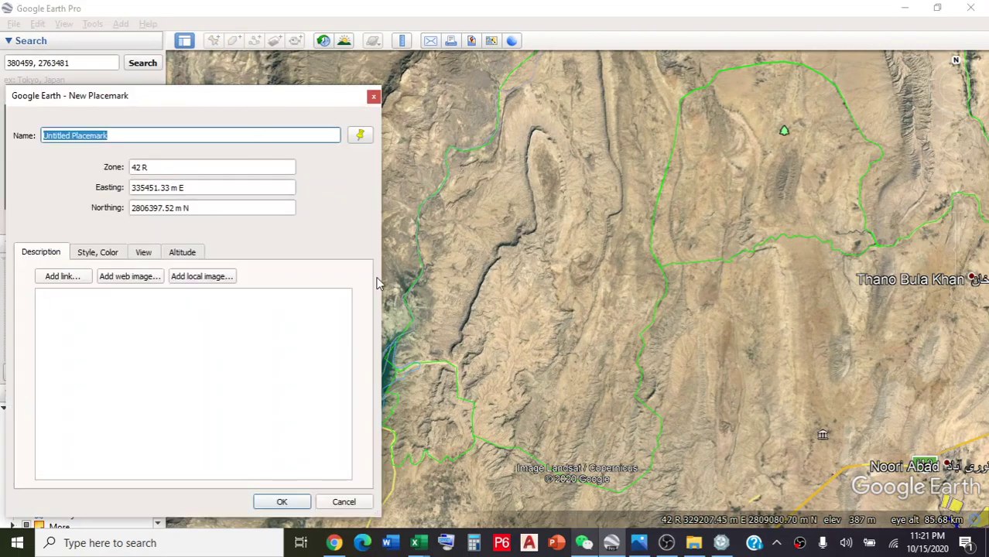
drag(320, 104, 346, 89)
click(396, 83)
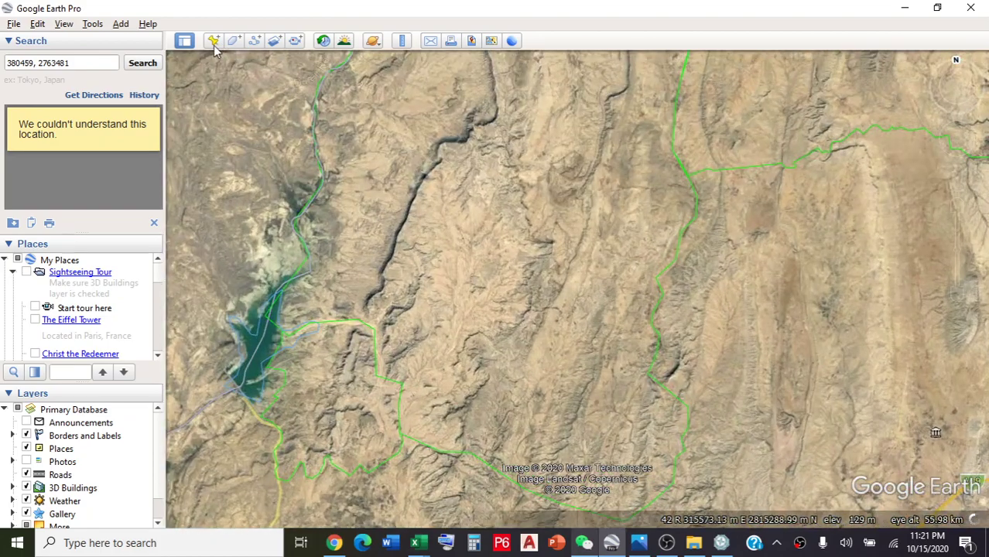
Step: Check the zone, easting and northing again with another new placemark on a wider view of the area, and discard it
click(214, 44)
drag(236, 94, 196, 86)
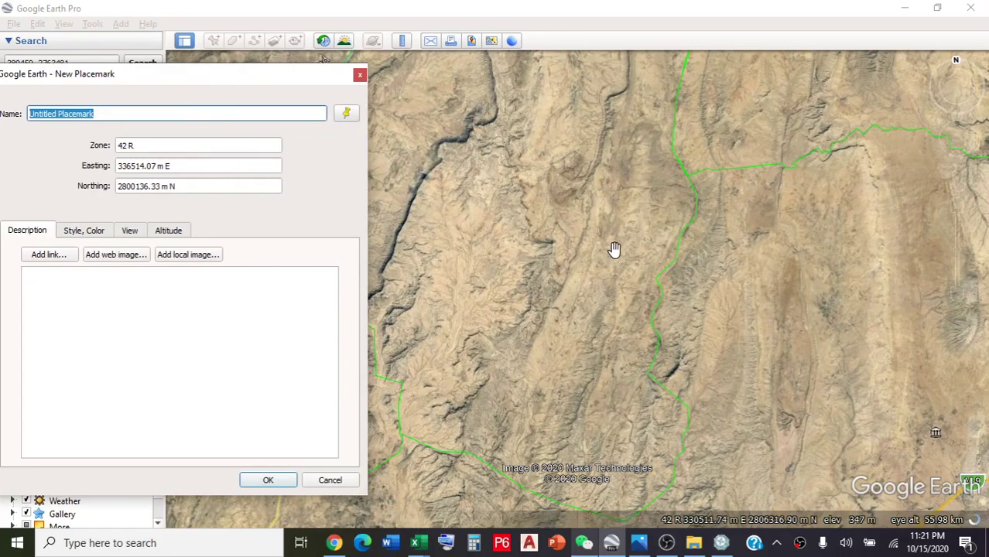
scroll(614, 250, down, 2)
scroll(534, 294, down, 2)
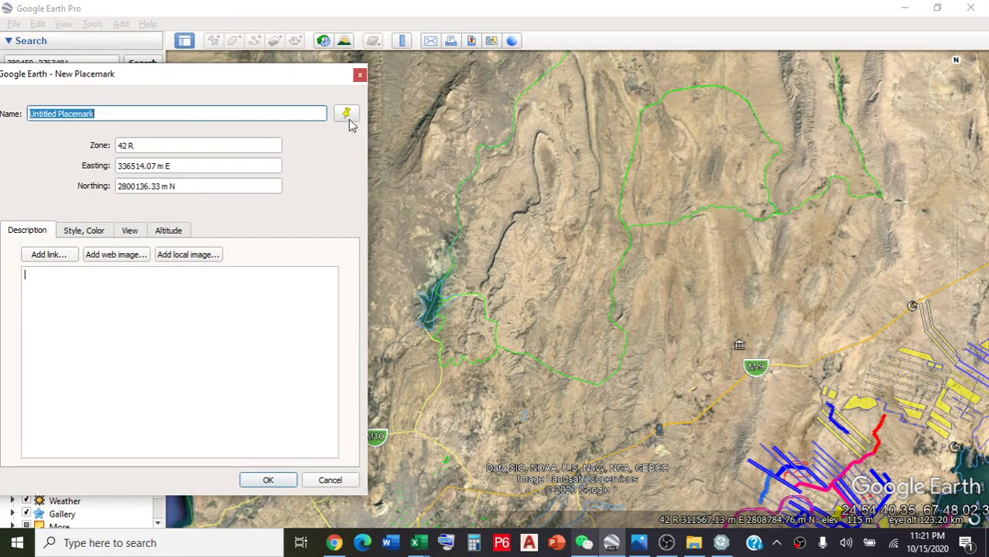
drag(254, 84, 232, 125)
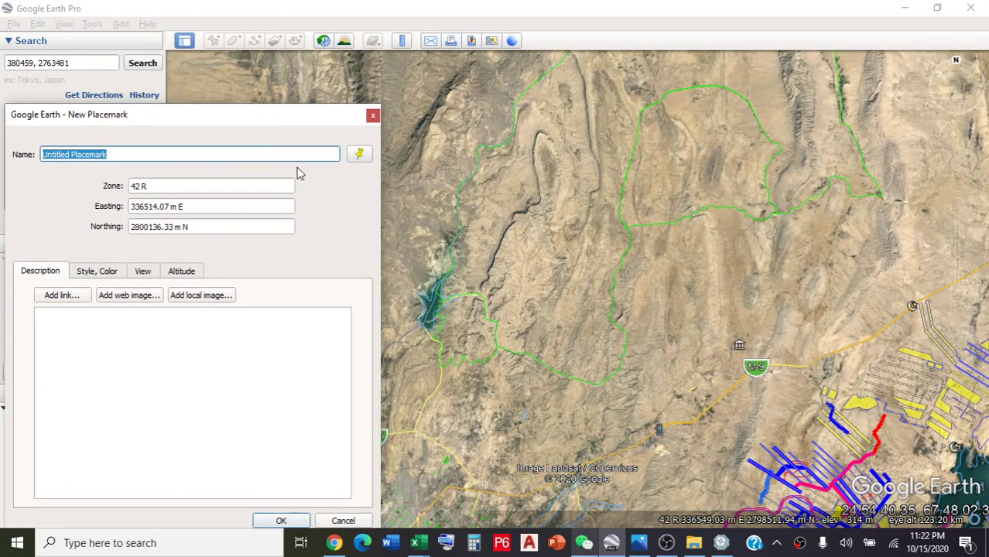
click(373, 115)
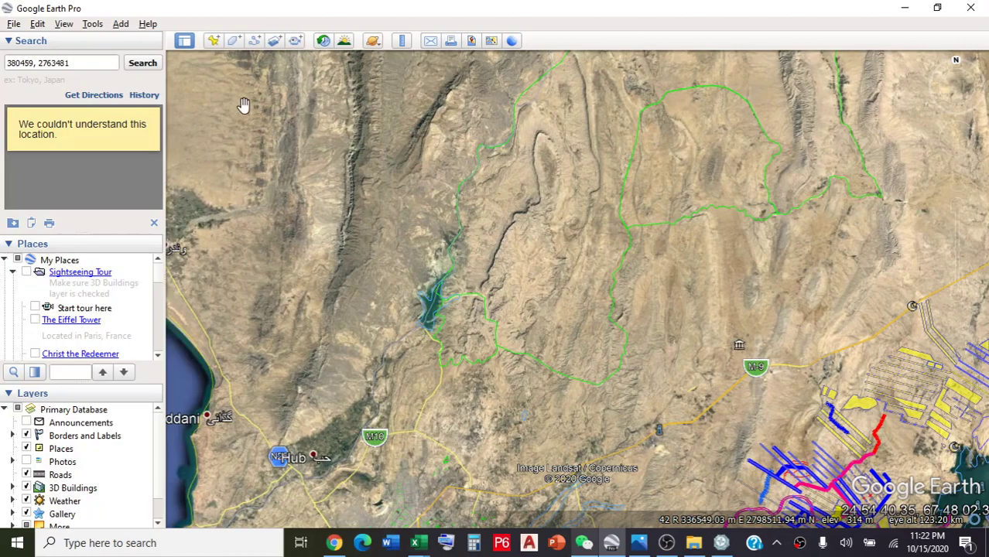
Step: Examine the UTM zone around the plotted layouts south of Noori Abad using a new placemark, view its icon choices, and discard it
click(214, 41)
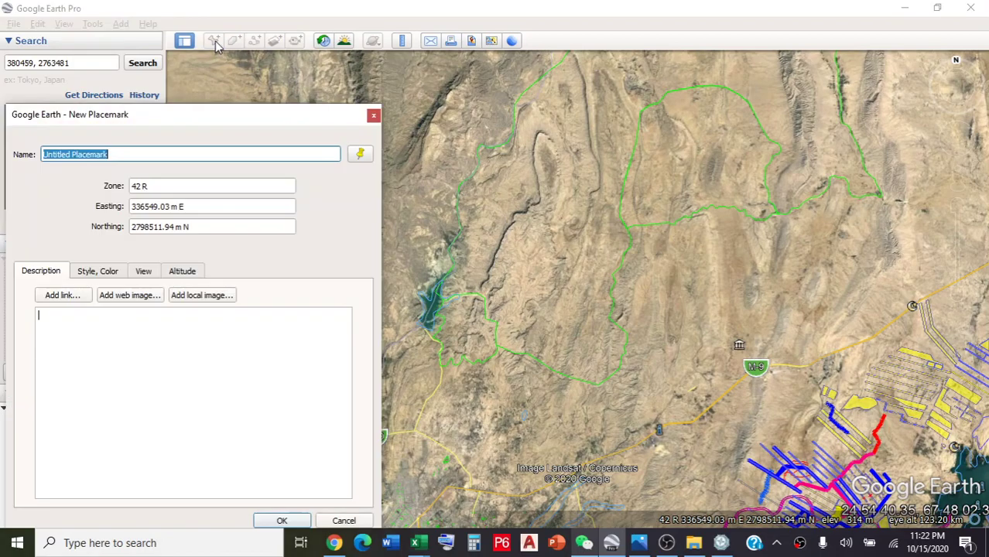
drag(242, 127, 170, 109)
scroll(511, 246, down, 3)
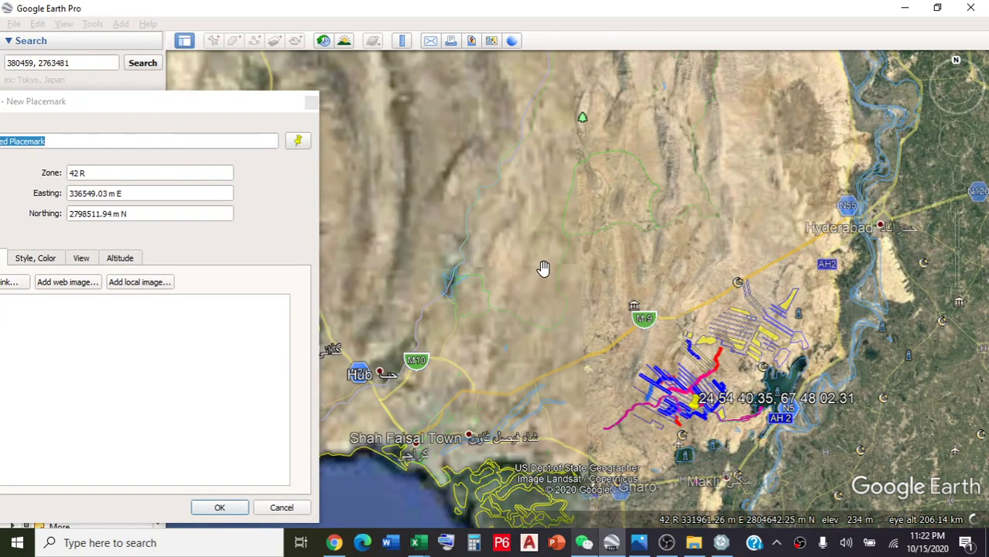
scroll(533, 279, down, 2)
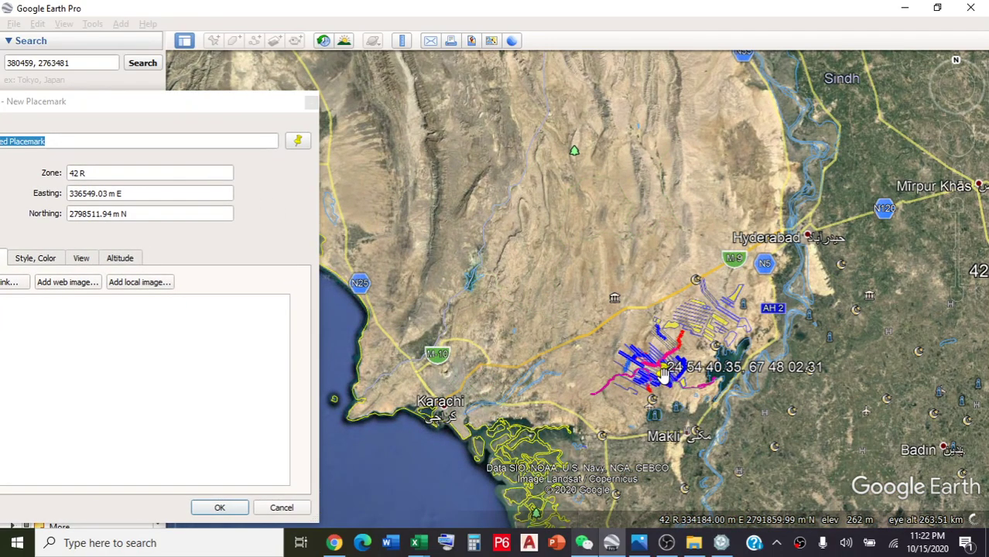
drag(533, 288, 330, 149)
drag(506, 253, 649, 415)
scroll(647, 414, up, 4)
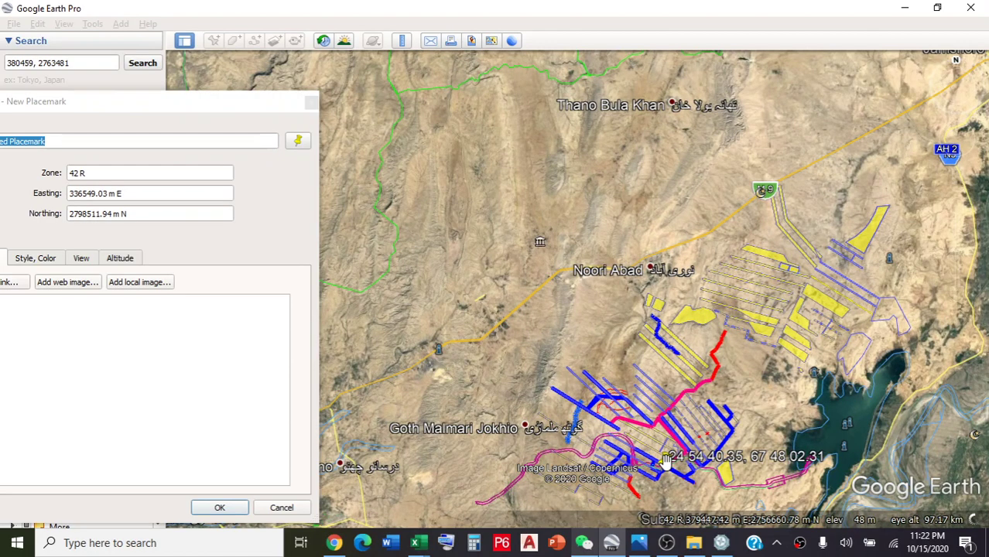
drag(503, 237, 460, 202)
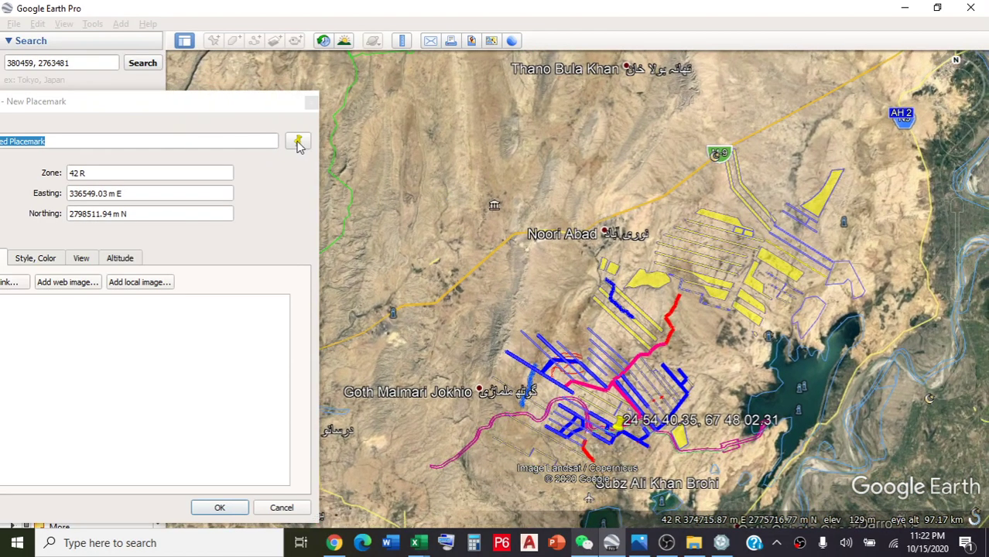
click(297, 140)
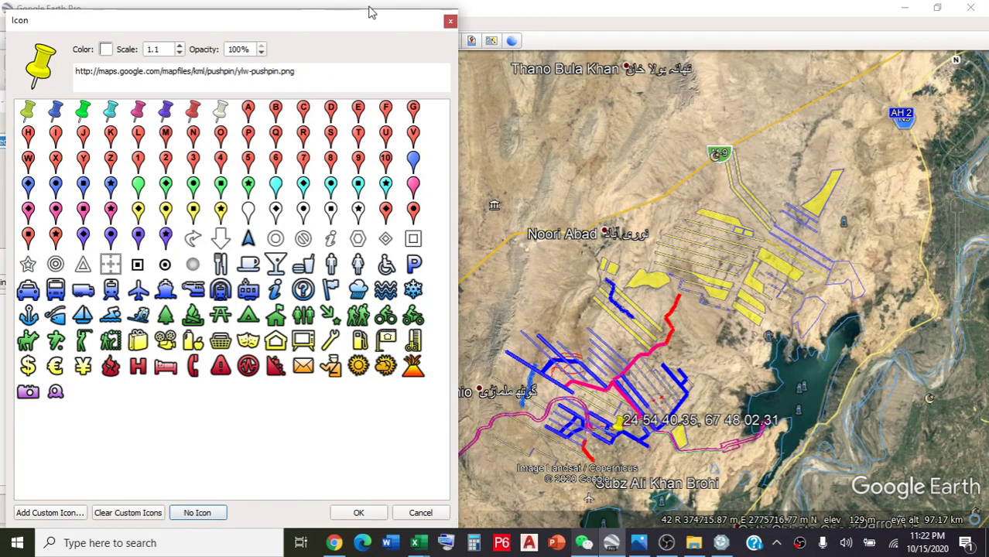
click(450, 20)
drag(267, 111, 412, 120)
click(425, 109)
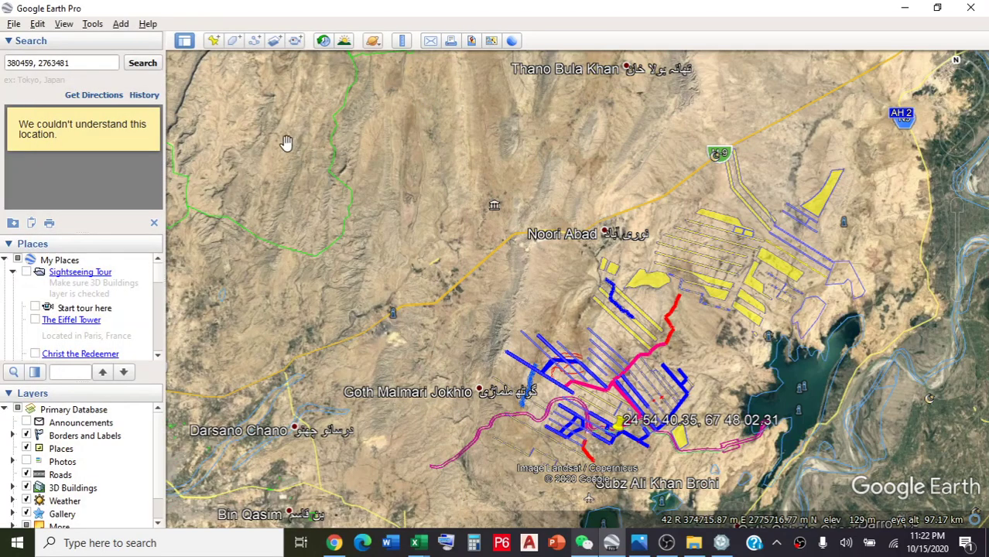
Step: Add a new placemark and move it onto the hills south-west of Sari Town to check its UTM zone, easting and northing
click(213, 41)
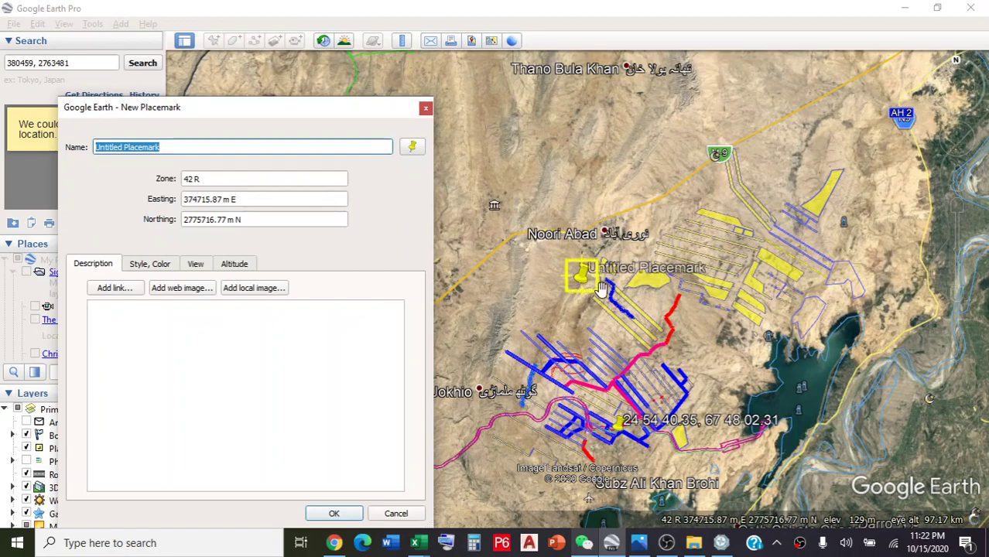
drag(271, 124, 128, 170)
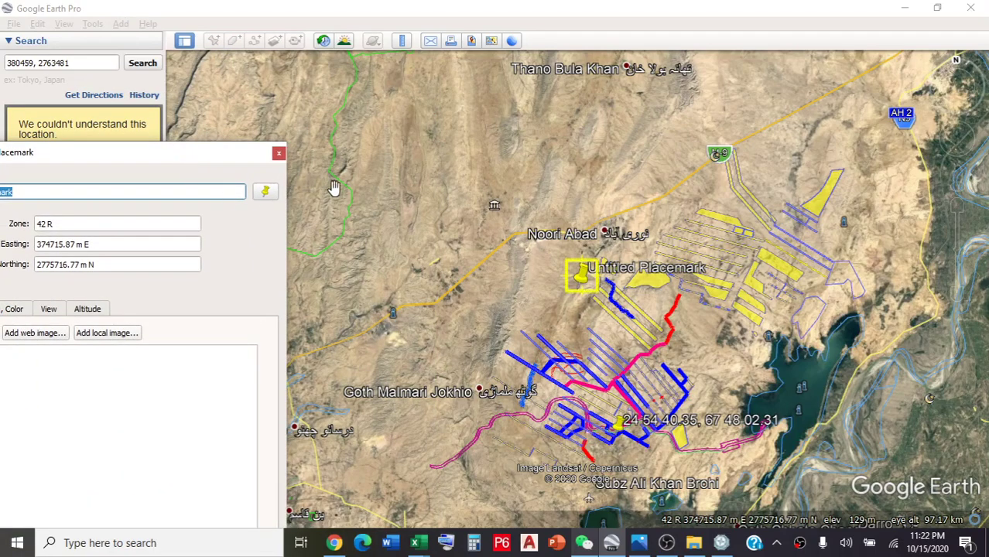
scroll(362, 183, up, 2)
scroll(439, 192, up, 3)
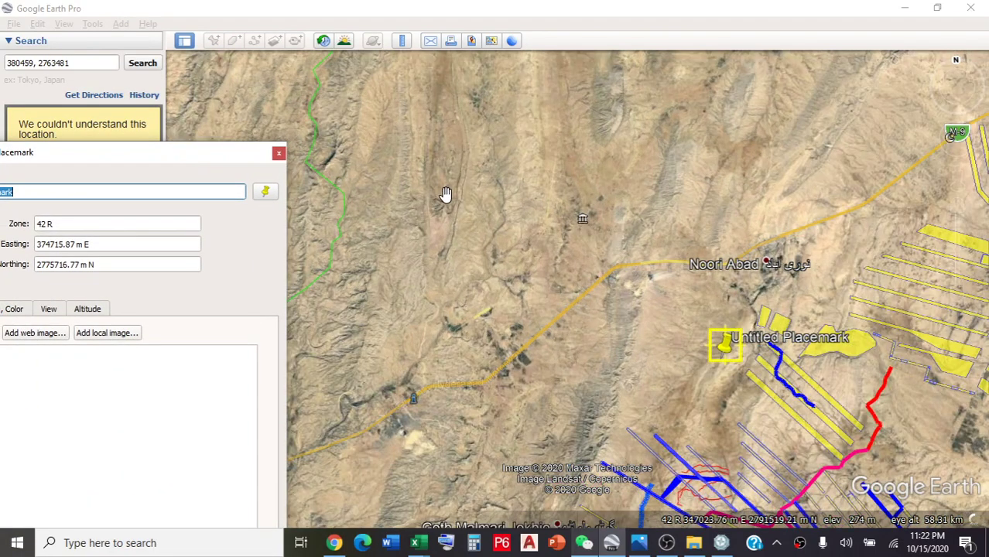
scroll(824, 422, down, 2)
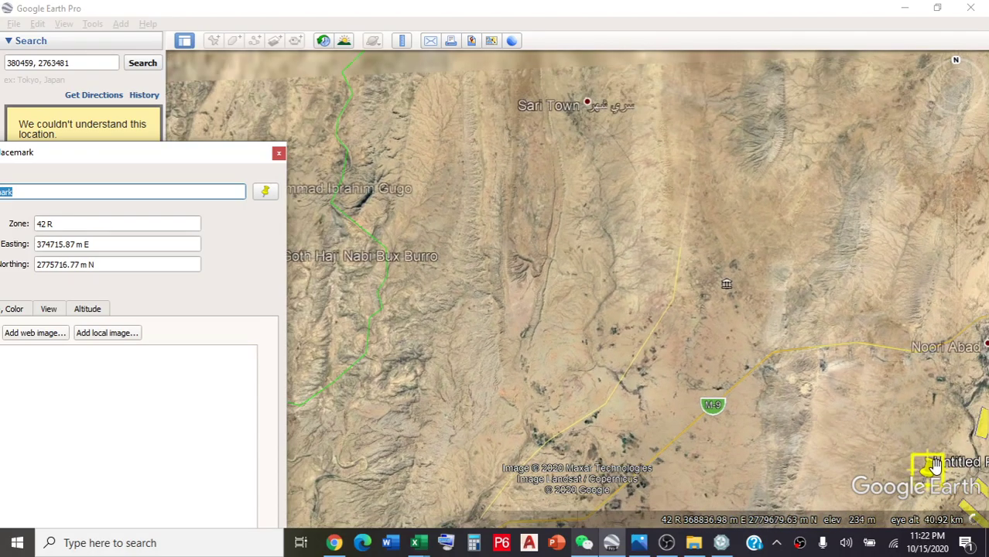
click(845, 437)
drag(845, 437, 509, 258)
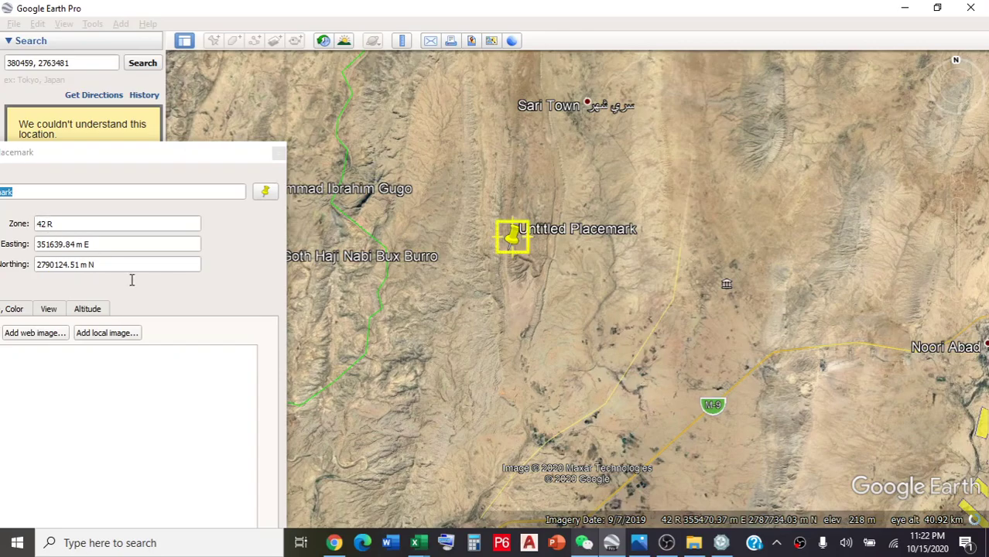
Step: Switch to the UTM_Input1 workbook and fill the Zone column with 42 from B3 to B22
click(418, 544)
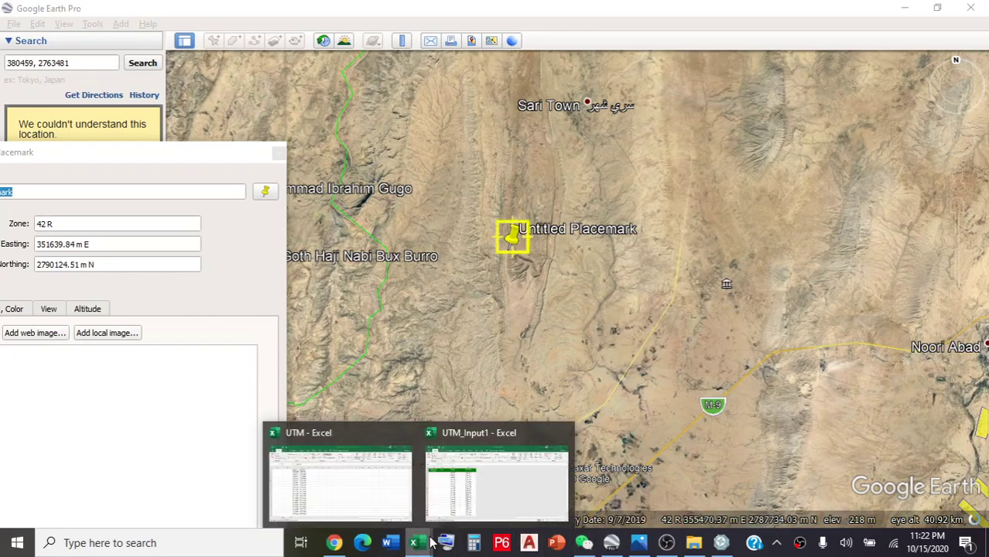
click(461, 493)
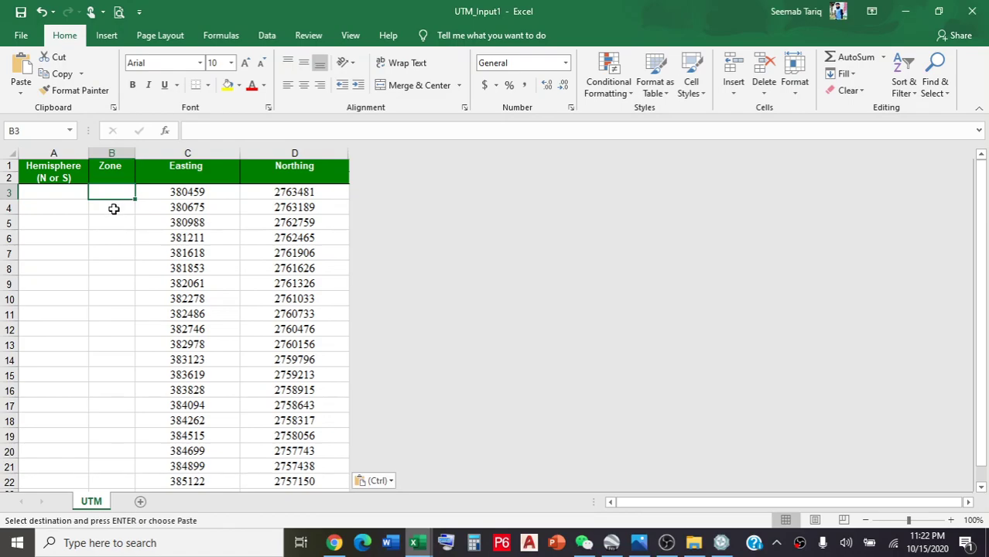
text(42)
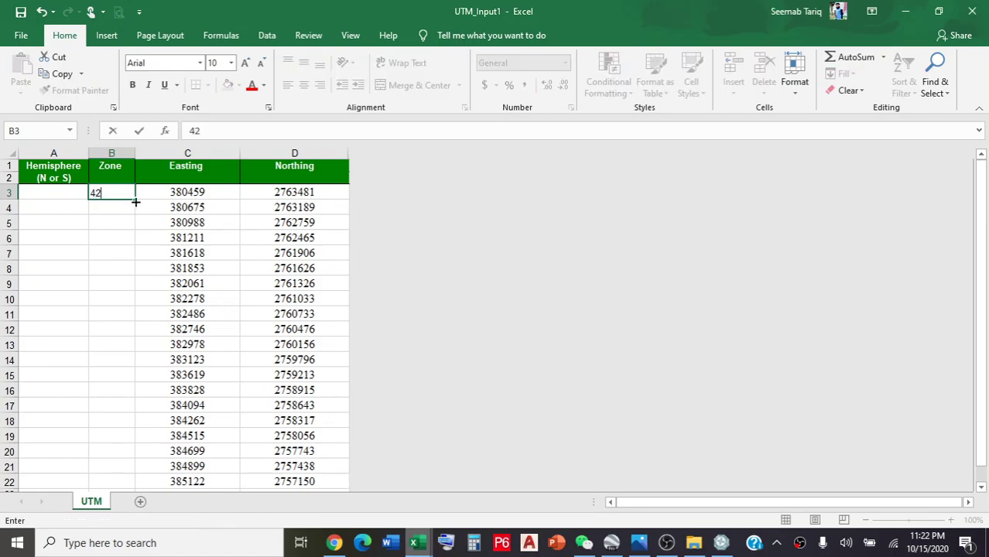
drag(137, 199, 142, 449)
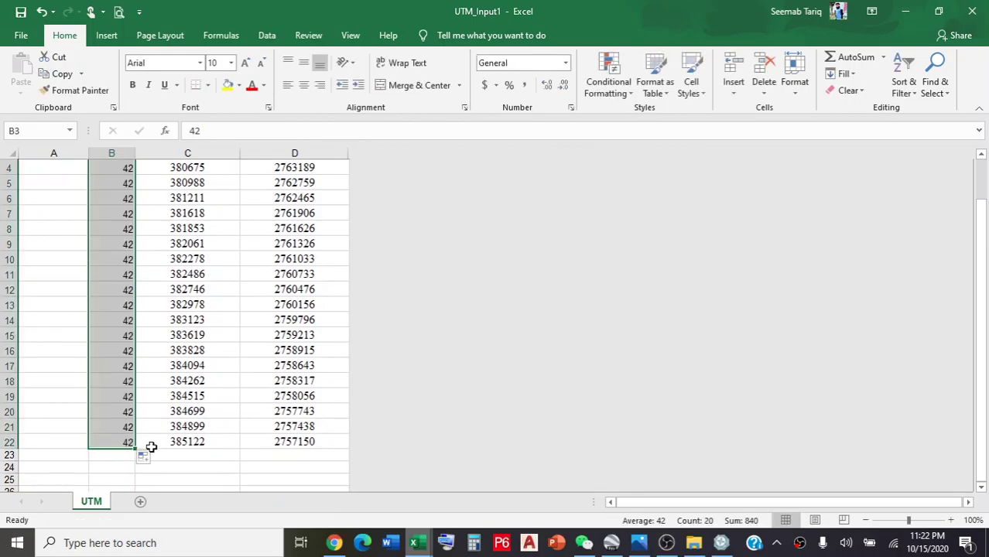
scroll(190, 401, up, 1)
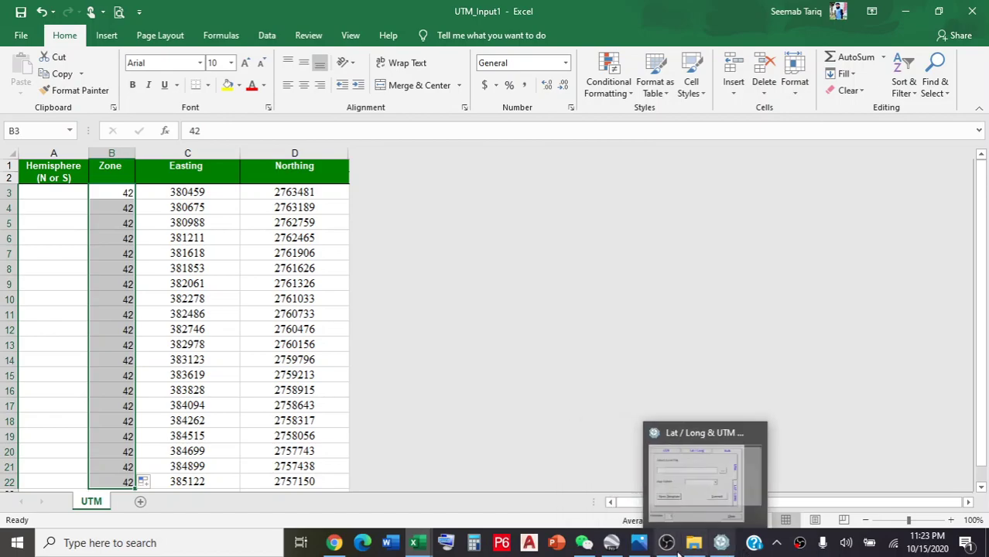
Step: Return to Google Earth Pro, discard the placemark, and examine the UTM zone numbers and band letters across Pakistan and its neighbours
click(611, 542)
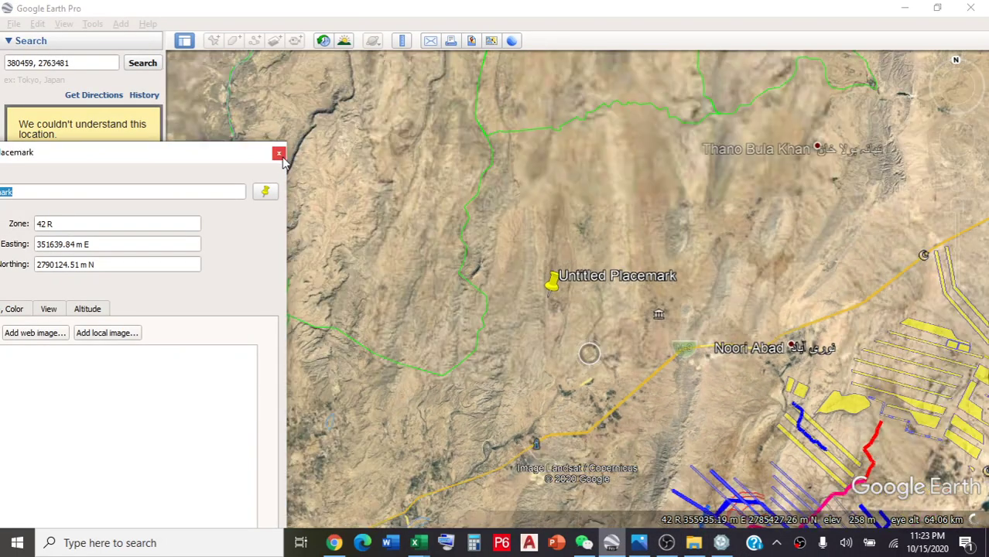
click(280, 158)
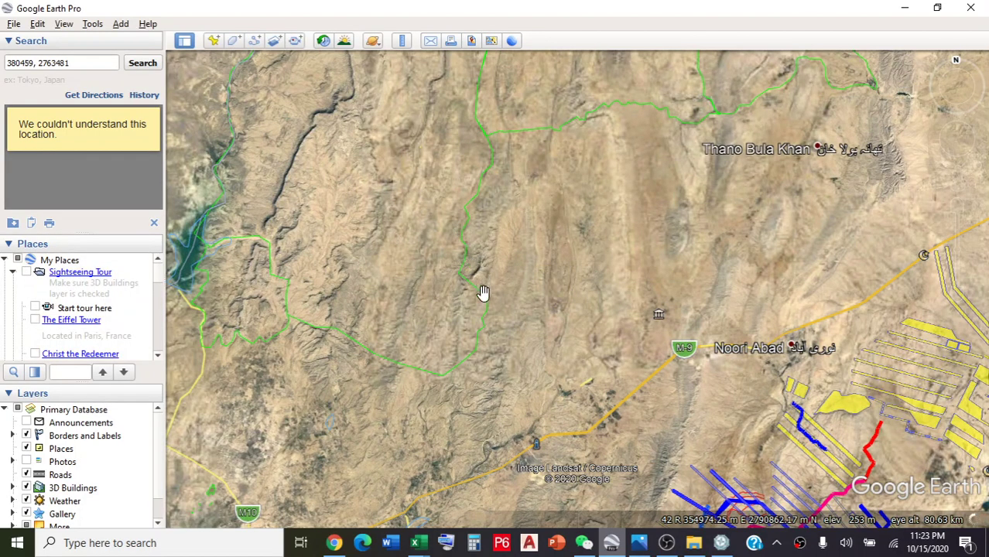
scroll(482, 294, down, 5)
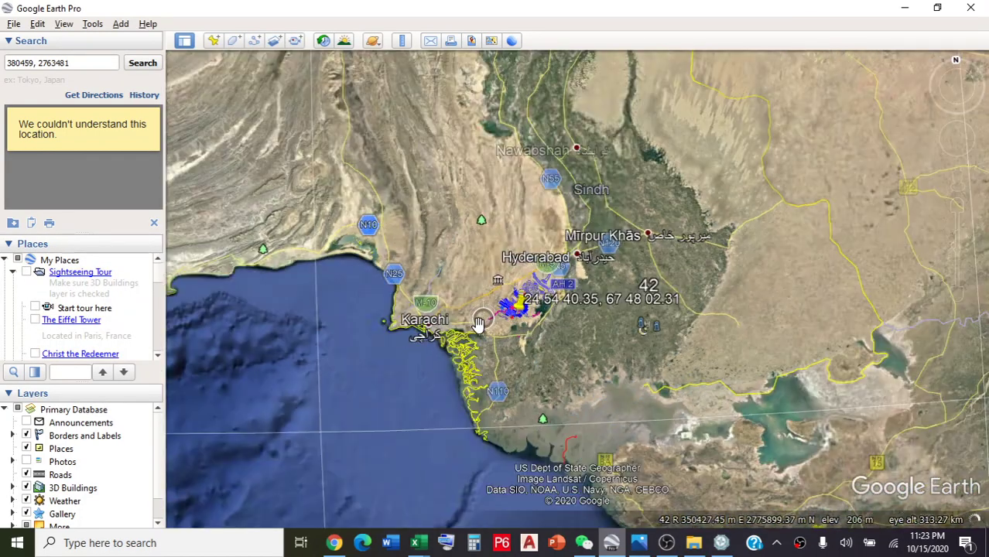
scroll(480, 322, down, 3)
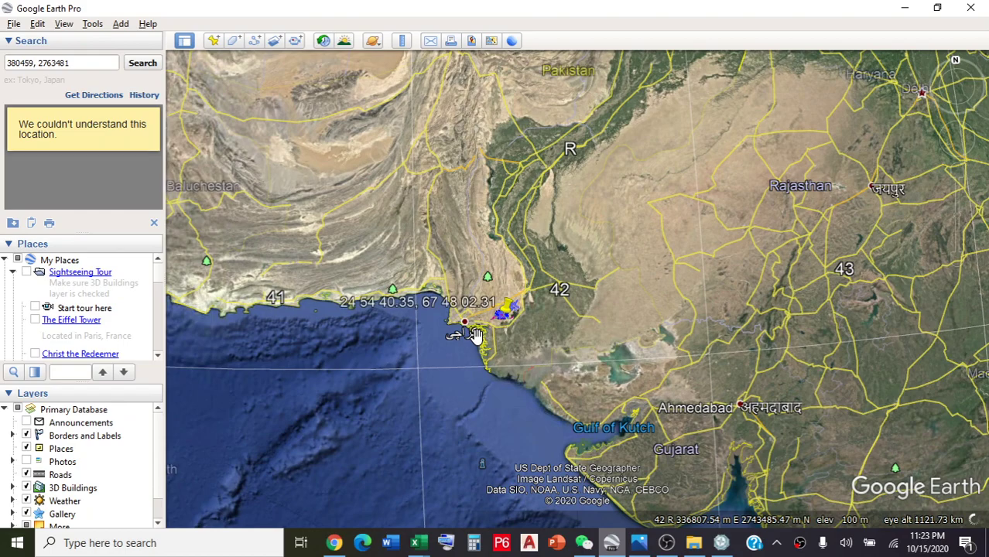
scroll(475, 334, down, 1)
scroll(477, 336, down, 1)
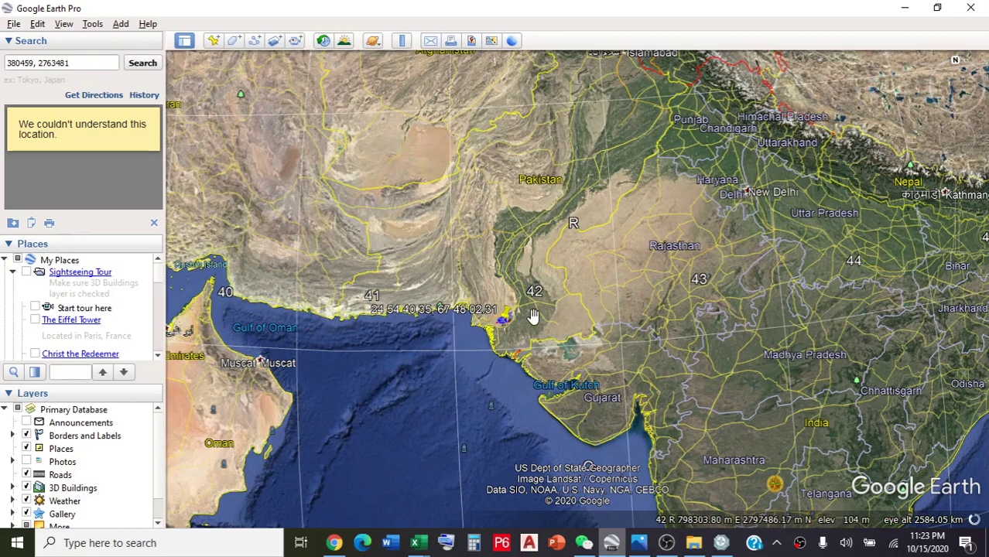
scroll(539, 314, up, 1)
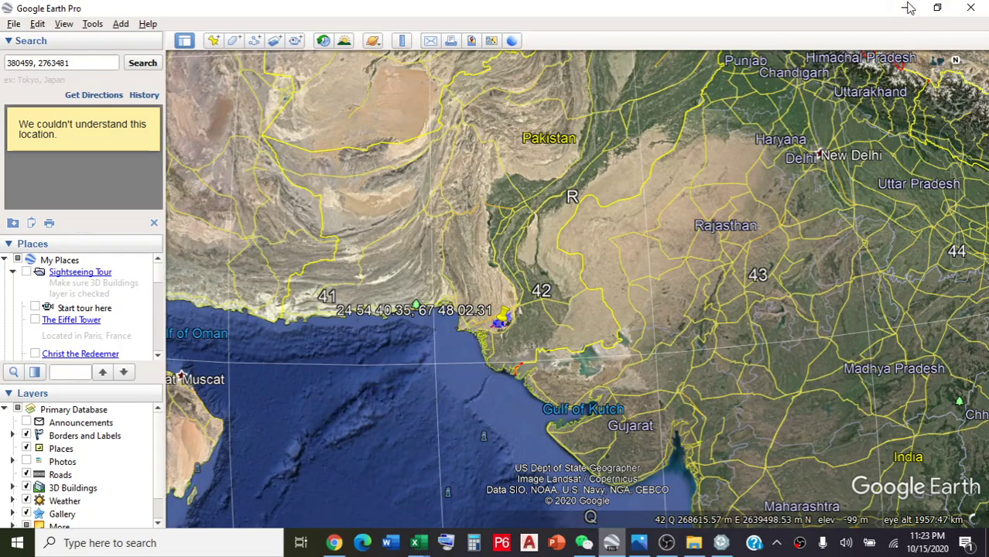
Step: Close the UTM source workbook and bring the UTM_Input1 workbook to the front
click(419, 543)
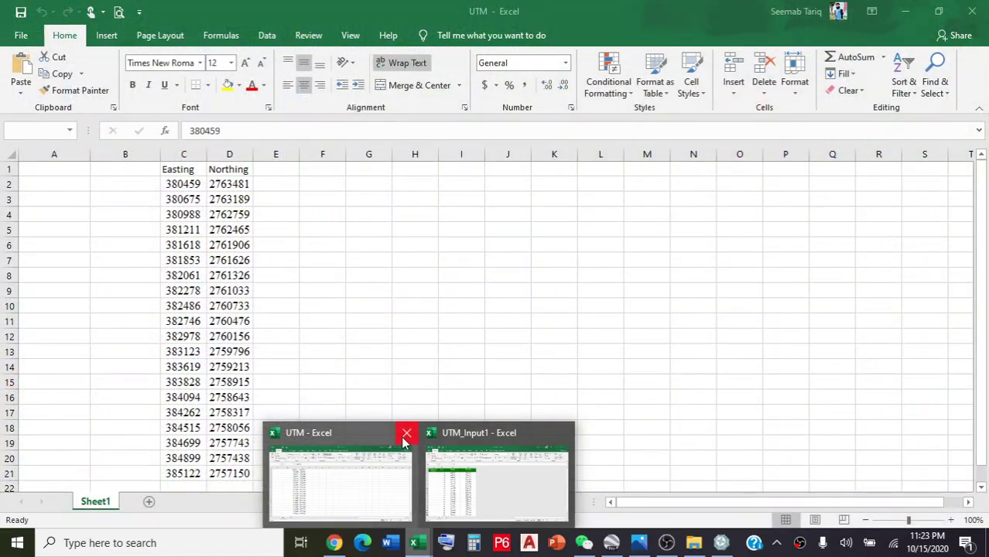
click(407, 433)
click(412, 470)
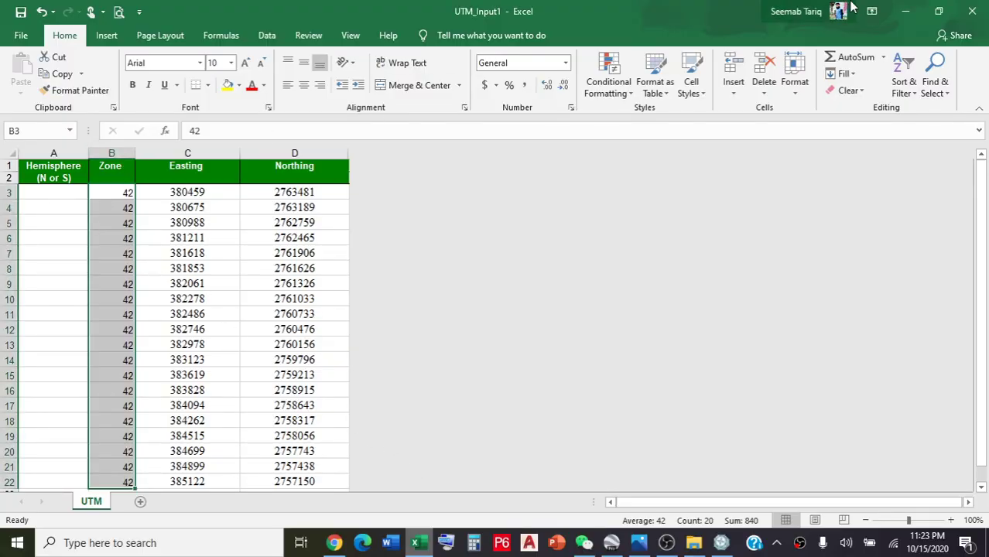
Step: Go back to Google Earth Pro and examine the UTM grid on the whole globe to determine the hemisphere
click(904, 11)
scroll(591, 352, down, 5)
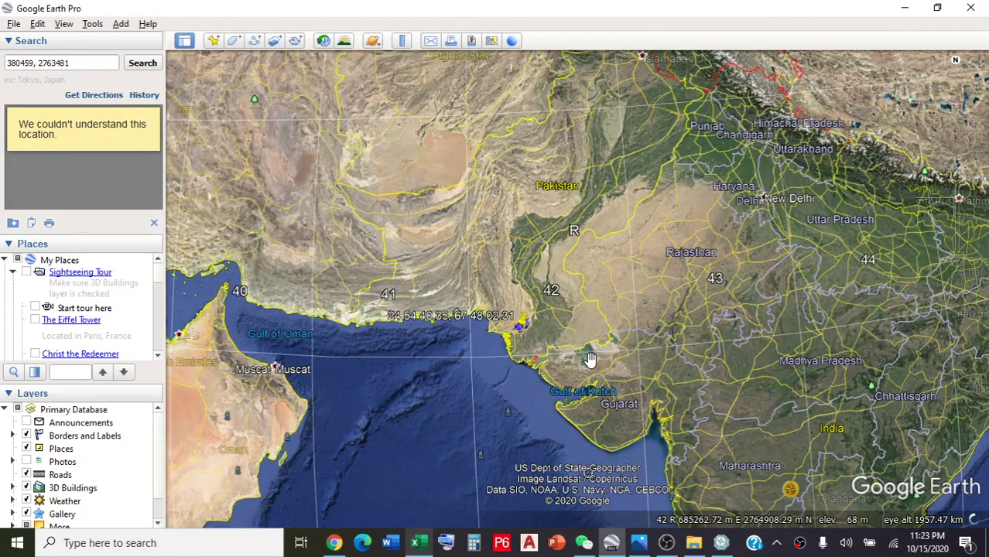
scroll(588, 377, down, 3)
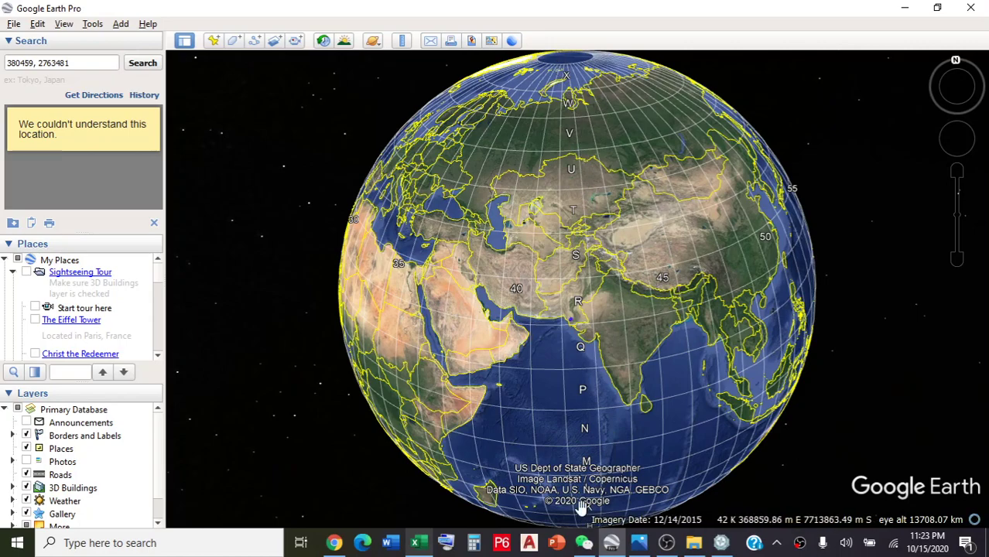
scroll(616, 429, up, 3)
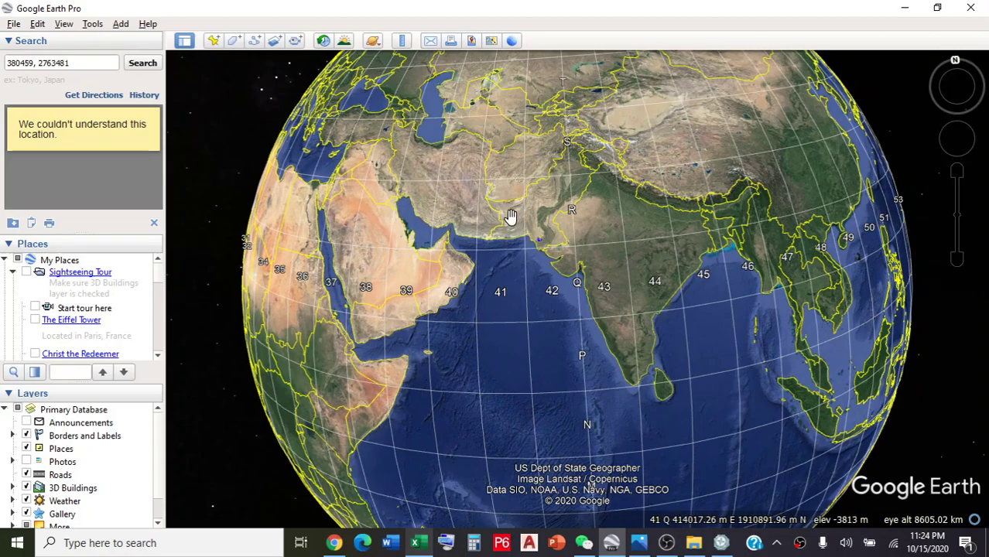
mouse_move(611, 543)
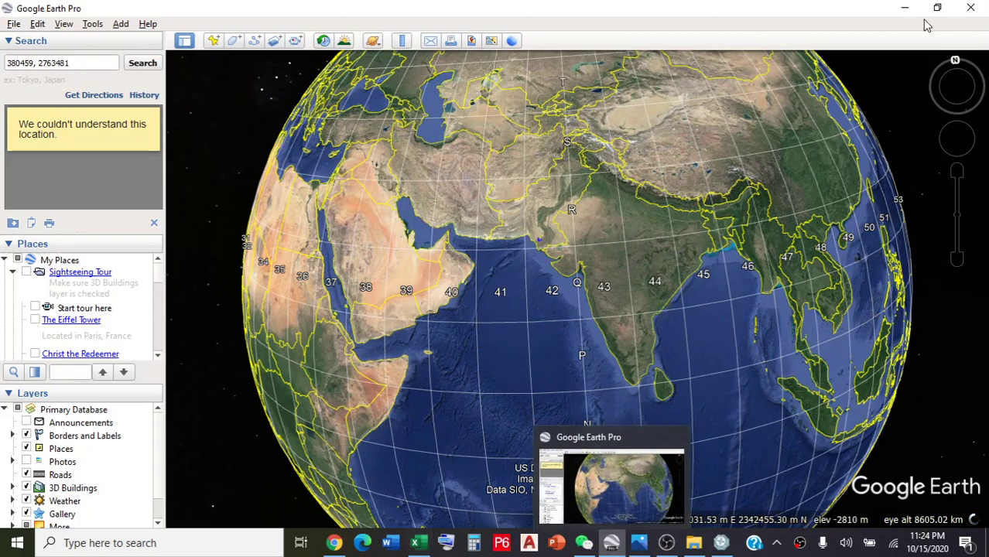
click(903, 8)
Step: Fill the Hemisphere column of UTM_Input1 with N from A3 to A22, and close the workbook with its changes saved
mouse_move(415, 543)
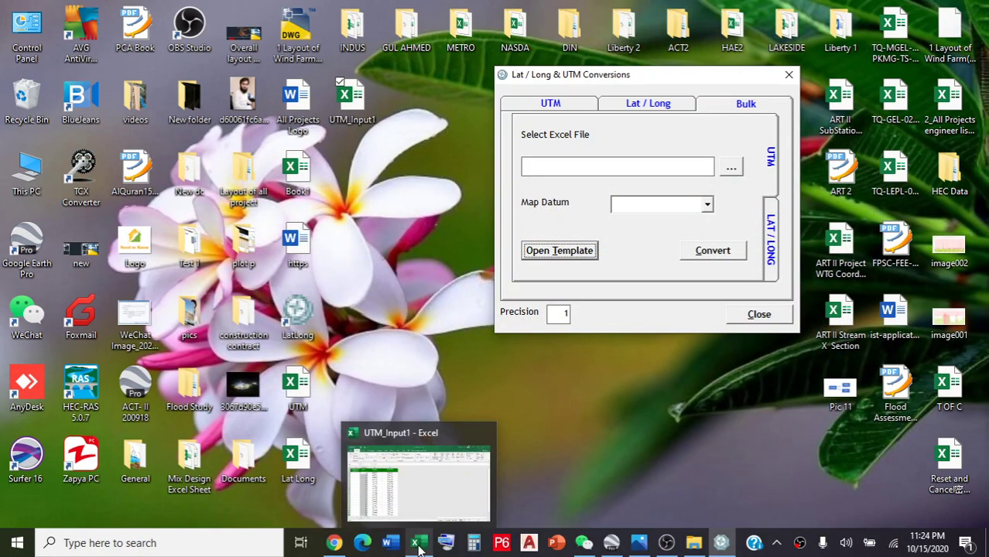
click(389, 499)
click(51, 192)
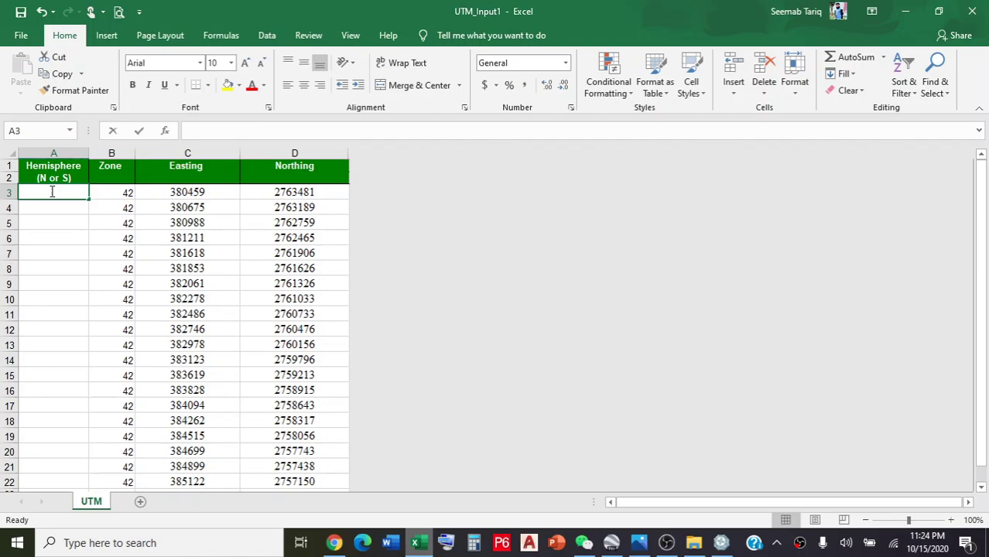
text(N)
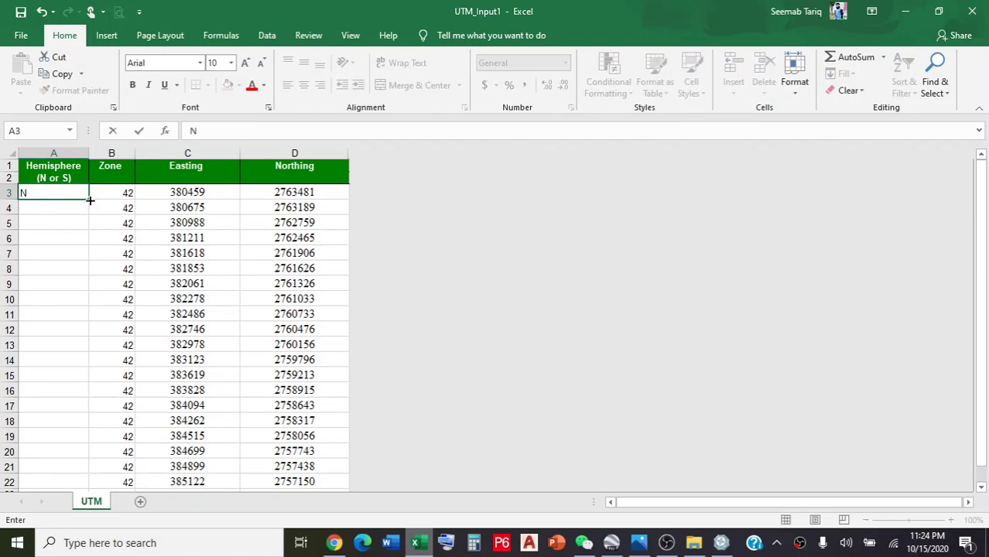
drag(90, 199, 94, 448)
scroll(274, 411, up, 1)
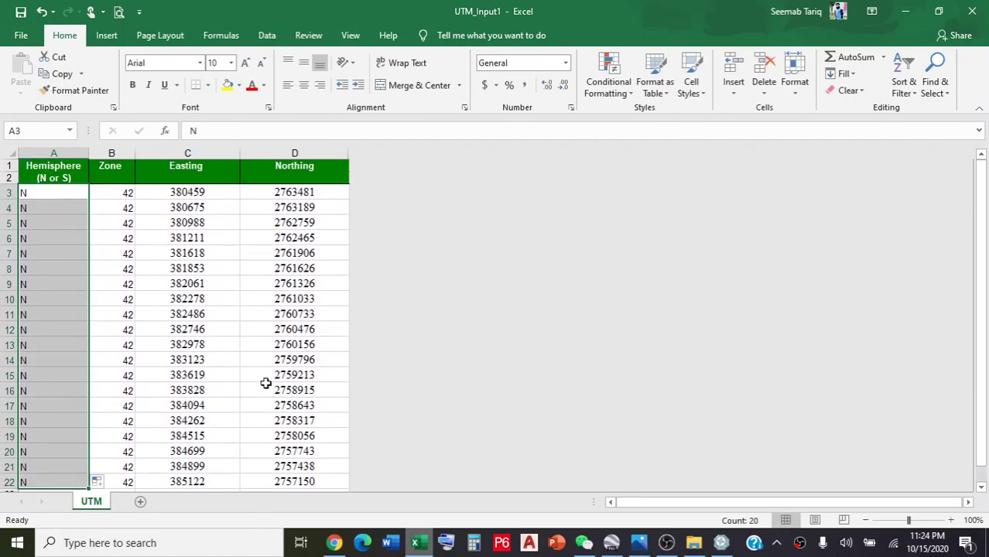
click(981, 11)
click(433, 286)
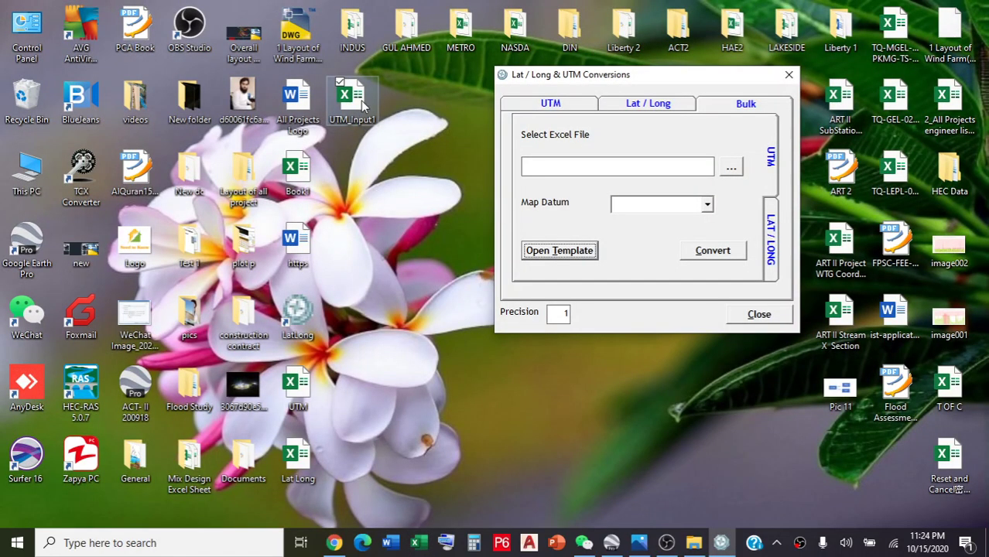
Step: Load the UTM_Input1 workbook from the Desktop as the Excel file for the bulk UTM conversion
click(730, 168)
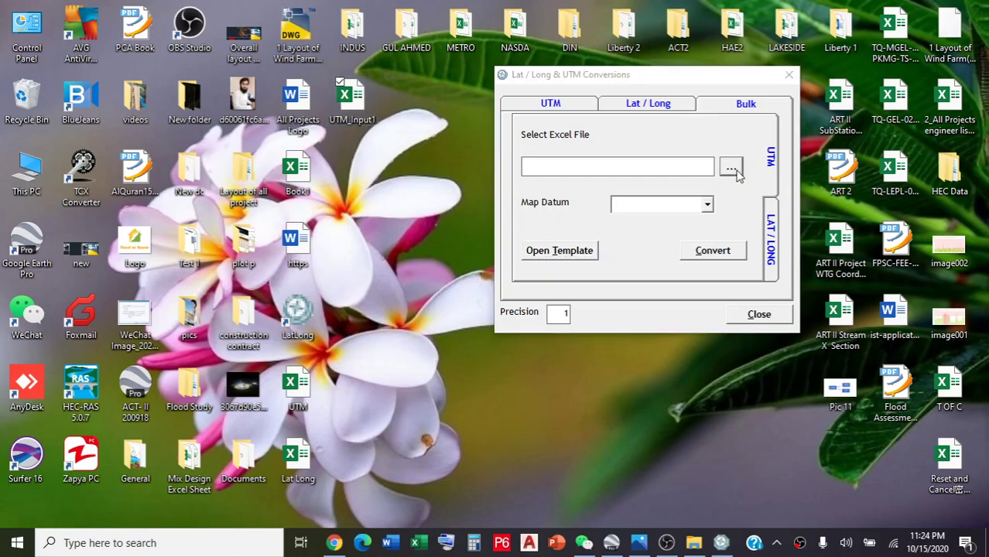
scroll(696, 267, down, 10)
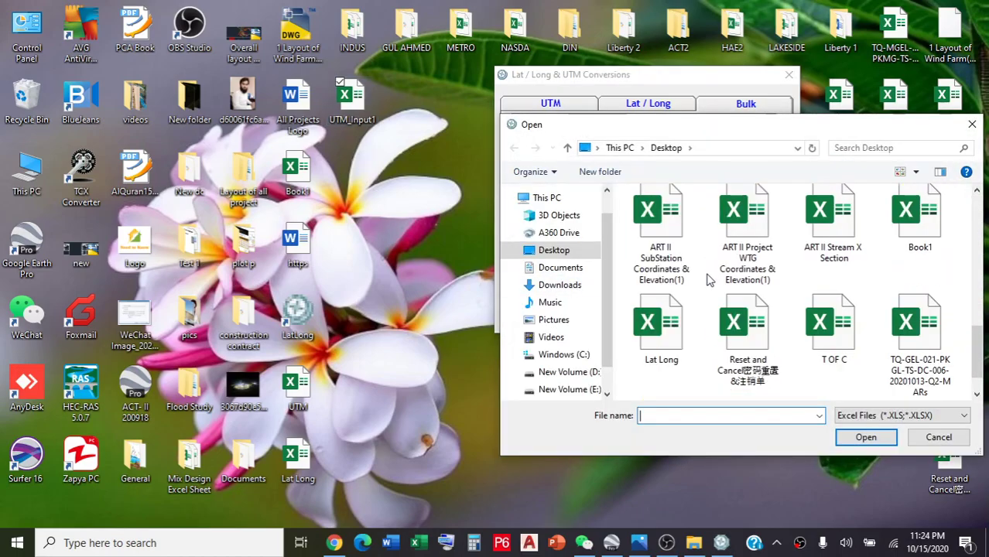
scroll(740, 258, down, 2)
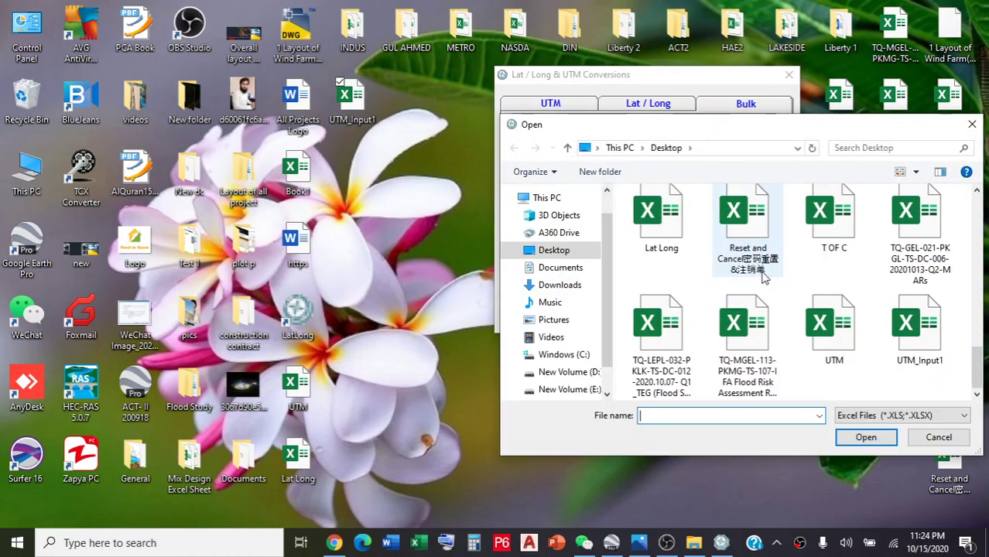
click(919, 332)
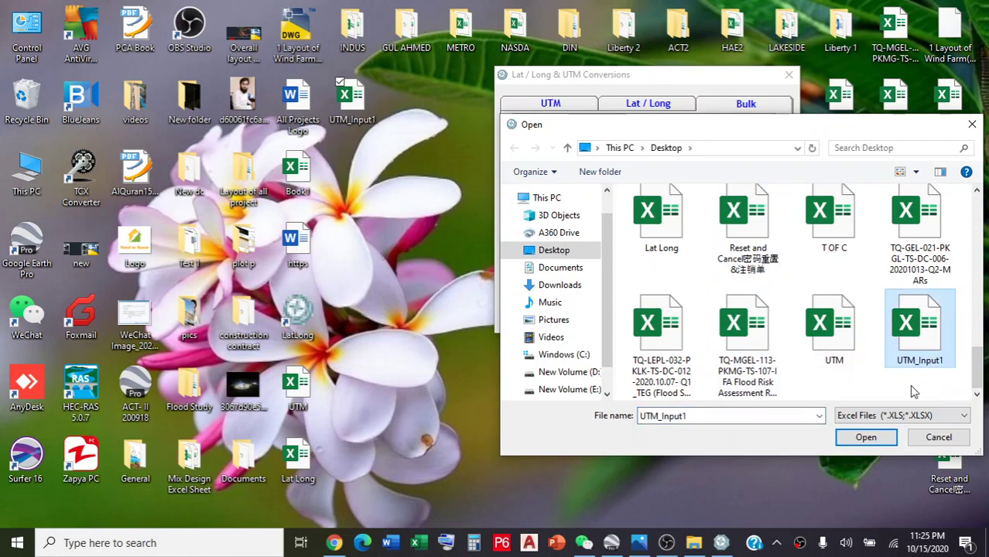
click(865, 438)
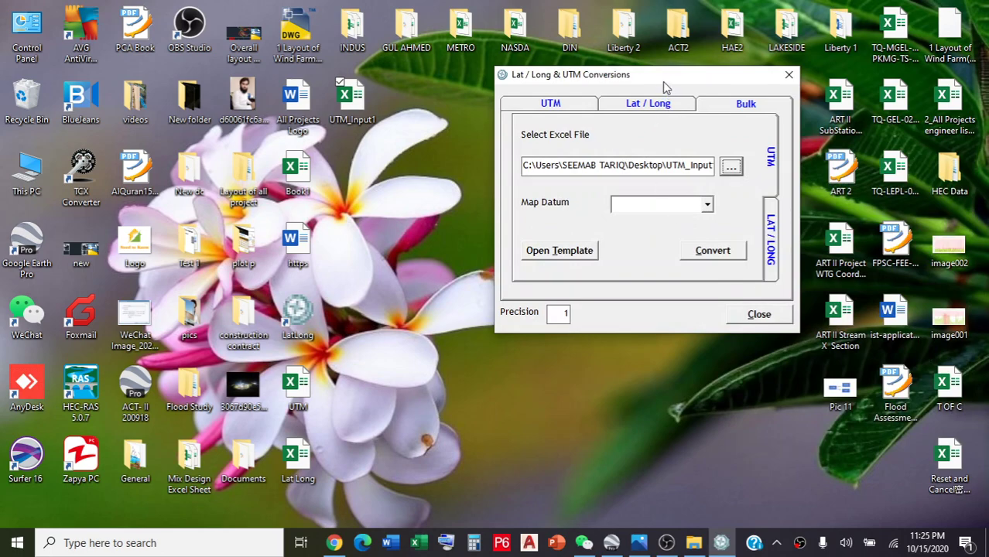
Step: Set the map datum to NAD83/WGS84 and convert the bulk UTM coordinates to latitude and longitude
drag(663, 81, 586, 69)
click(633, 200)
click(611, 212)
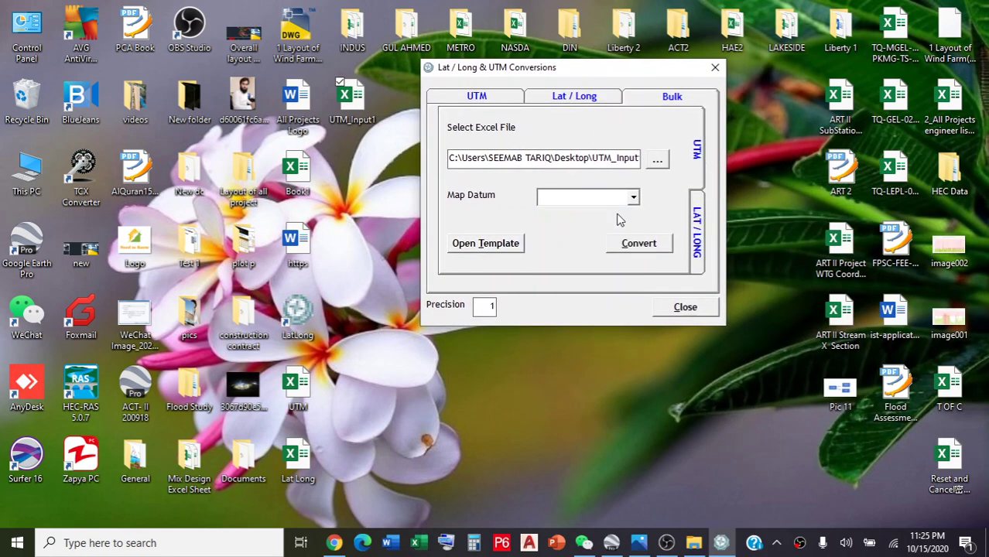
click(647, 254)
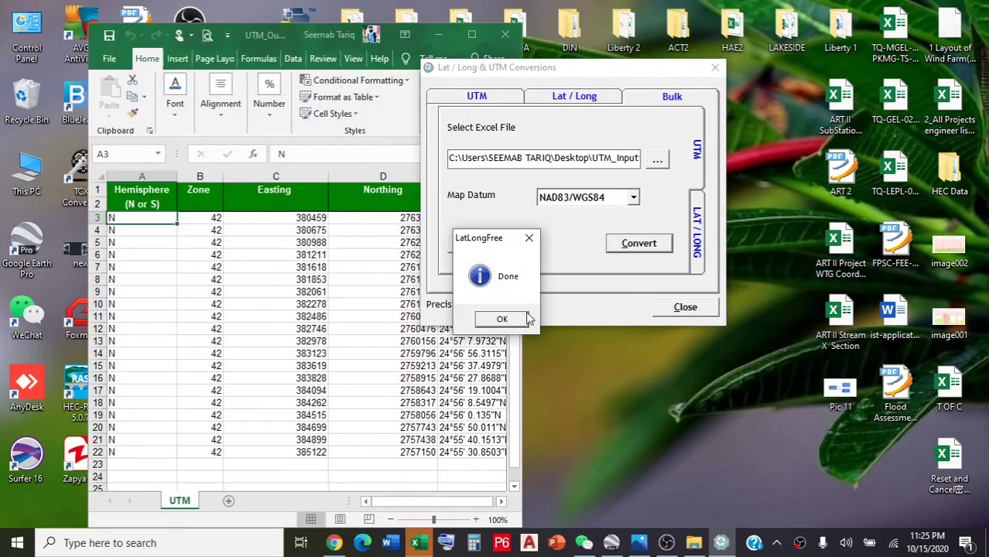
Step: Dismiss the completion message, move the converter window aside, and maximize the UTM_Output1 workbook
click(503, 319)
drag(579, 80, 751, 54)
click(471, 34)
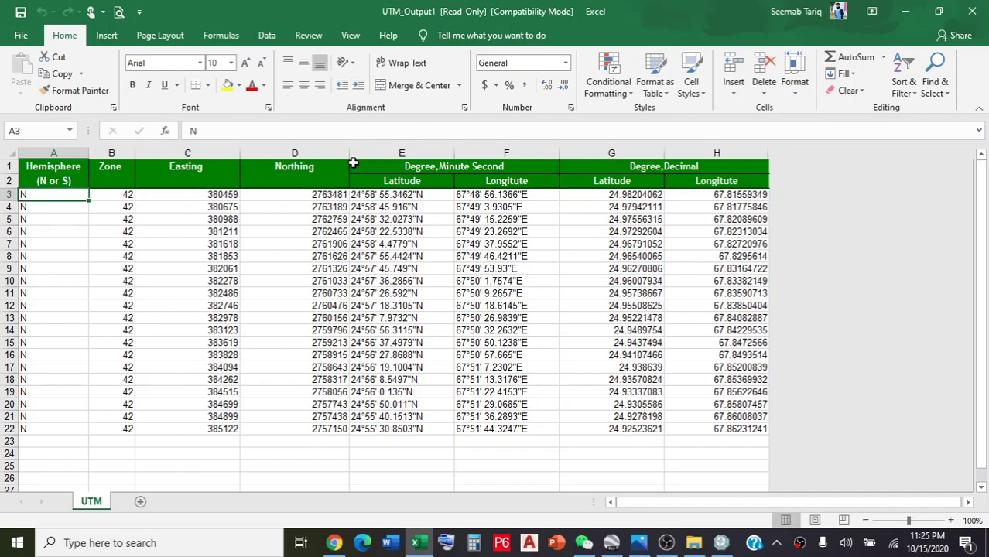
Step: Widen the Northing column of UTM_Output1 slightly and look over the converted latitude and longitude rows
drag(351, 151, 369, 151)
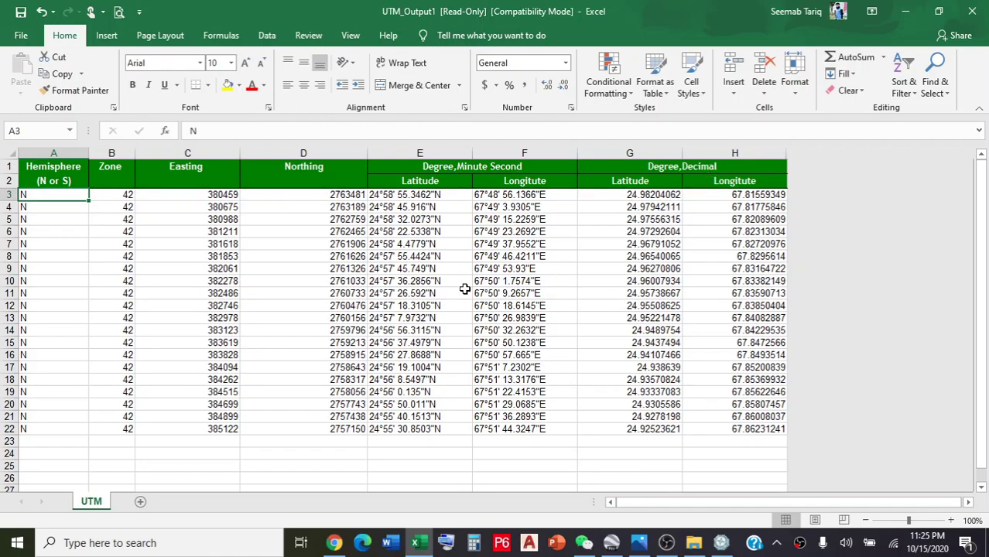
scroll(318, 309, down, 1)
scroll(312, 308, up, 1)
scroll(360, 308, down, 1)
scroll(376, 303, up, 1)
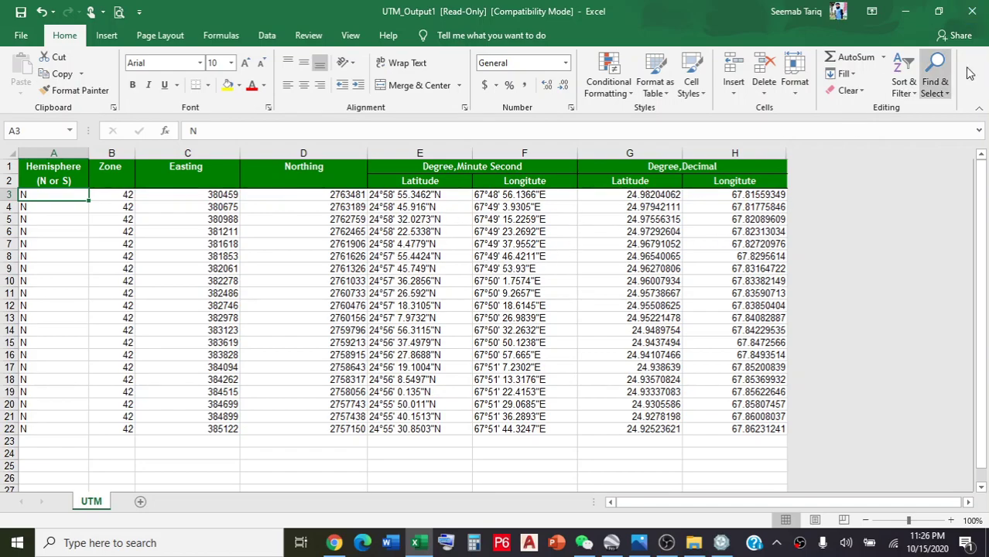
Step: Minimize the UTM_Output1 workbook and close the Lat / Long & UTM Conversions tool
click(906, 11)
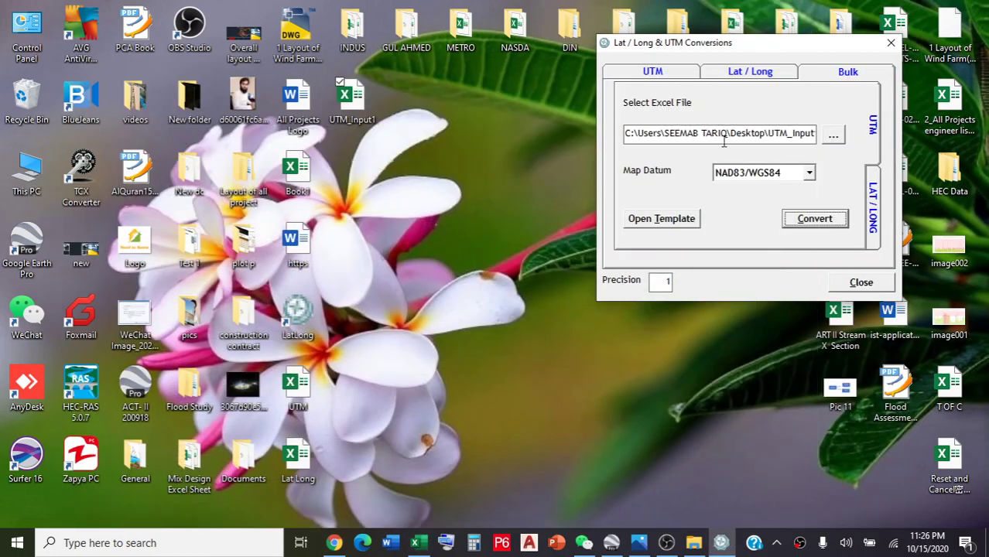
drag(777, 48, 629, 75)
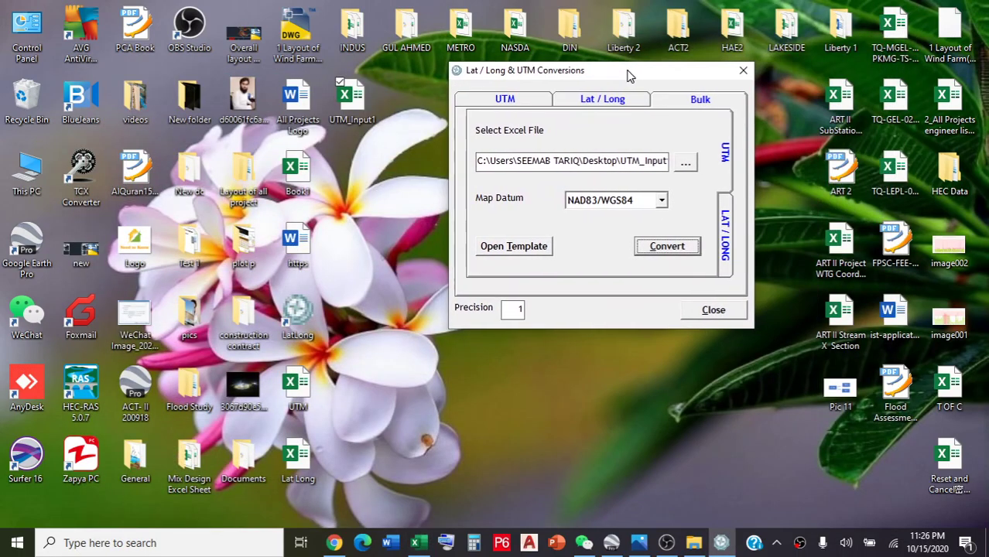
click(742, 70)
right_click(566, 169)
click(523, 209)
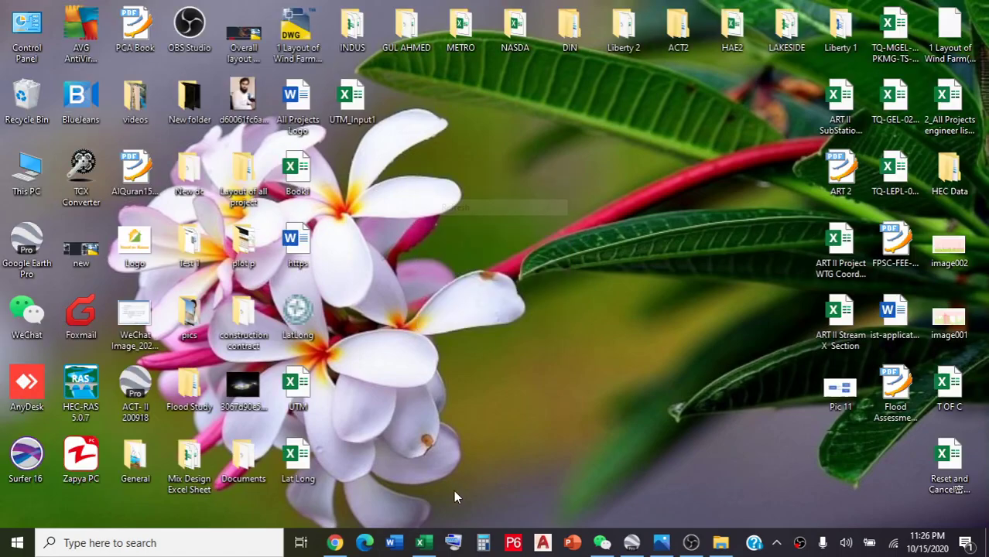
Step: Switch to Chrome and open the Google home page in a new tab
click(336, 543)
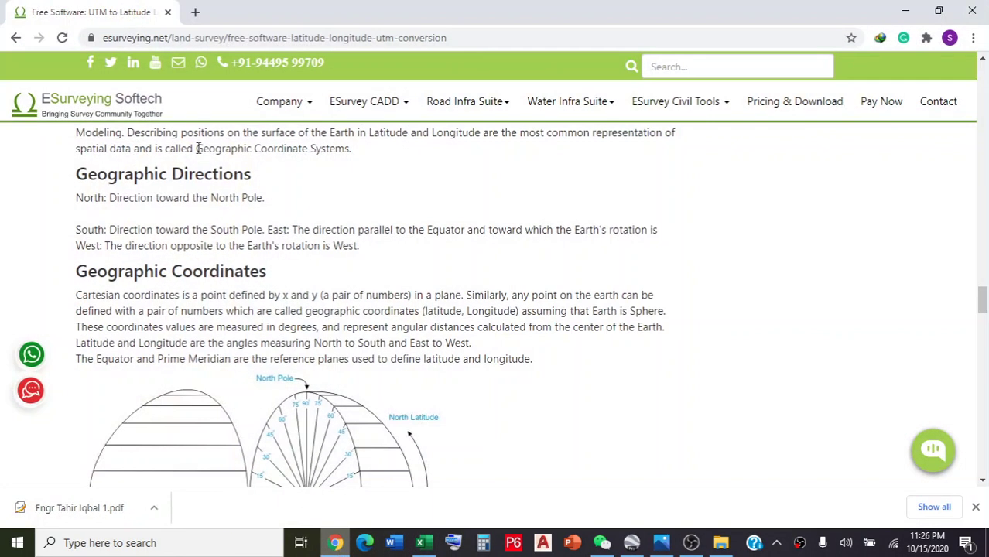
scroll(205, 255, up, 10)
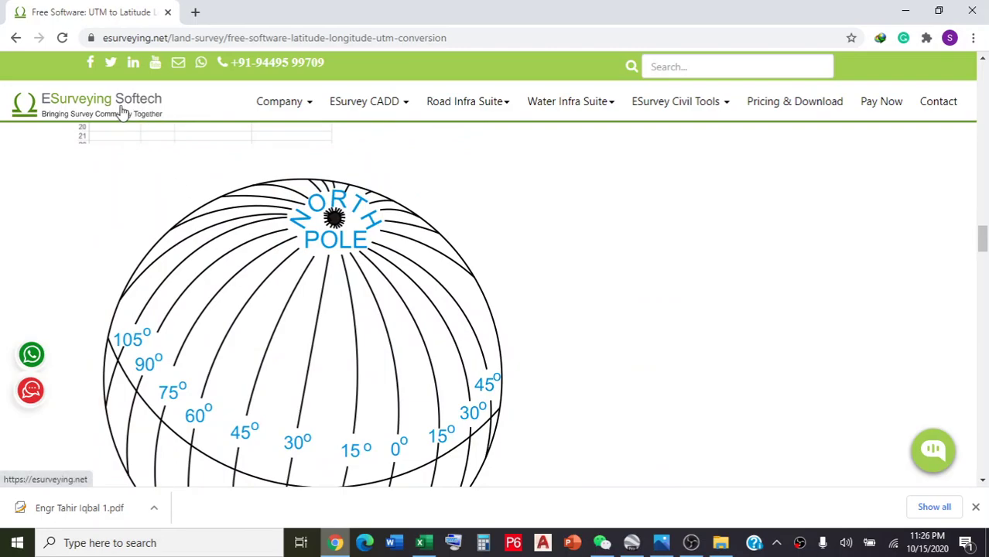
click(195, 12)
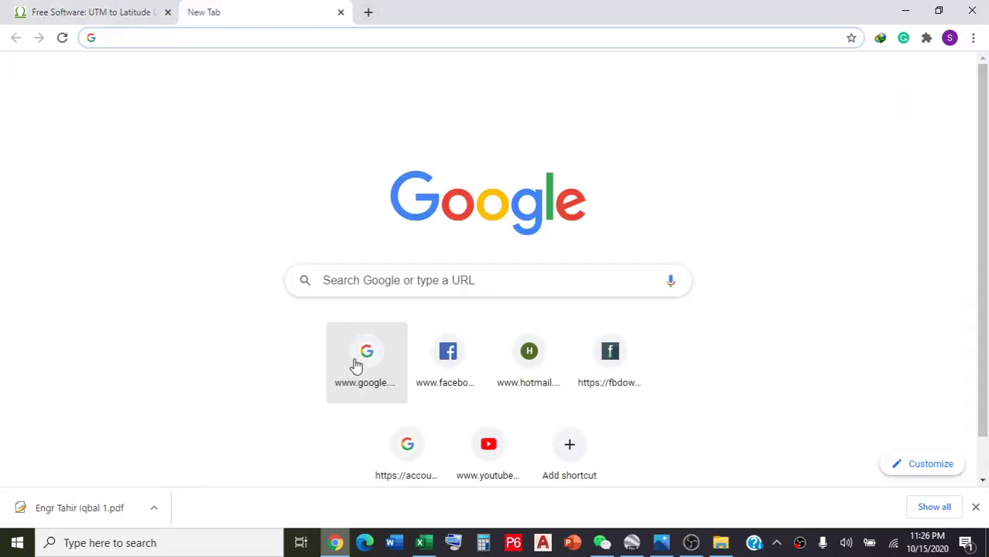
click(367, 362)
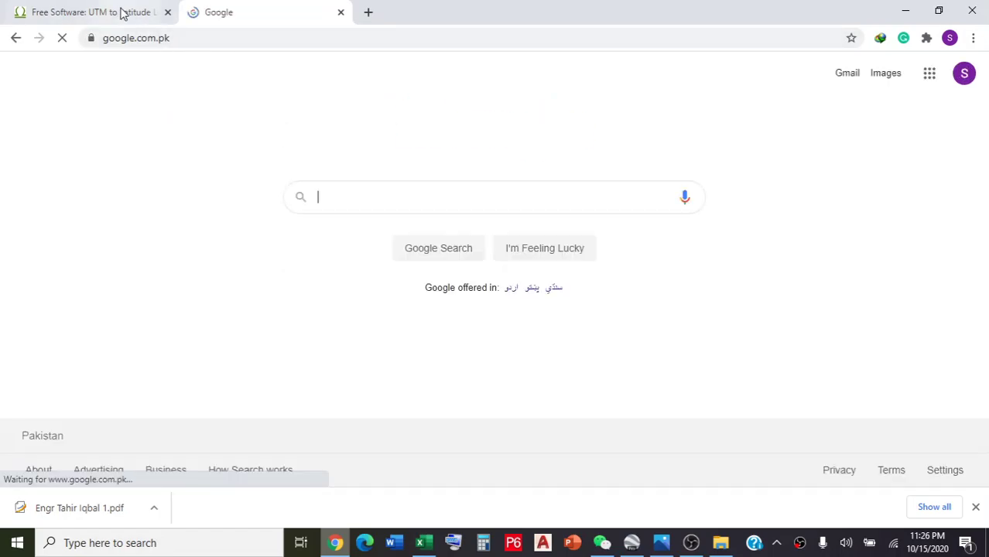
Step: Search Google for "esurveying lat long to utm download" and open the esurveying.net result "Free Software: UTM to Latitude Longitude Conversion"
click(128, 12)
scroll(240, 342, down, 4)
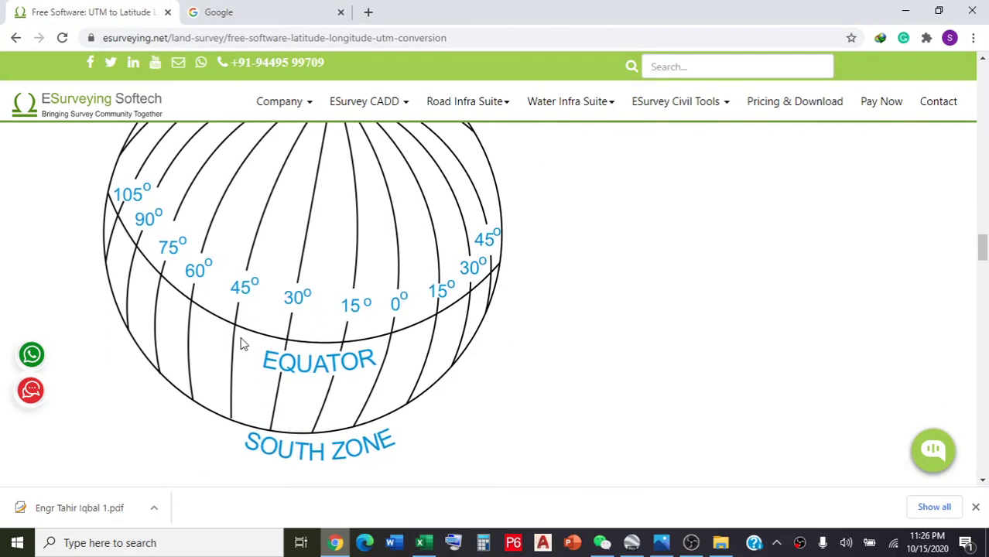
scroll(260, 393, down, 1)
scroll(260, 392, up, 7)
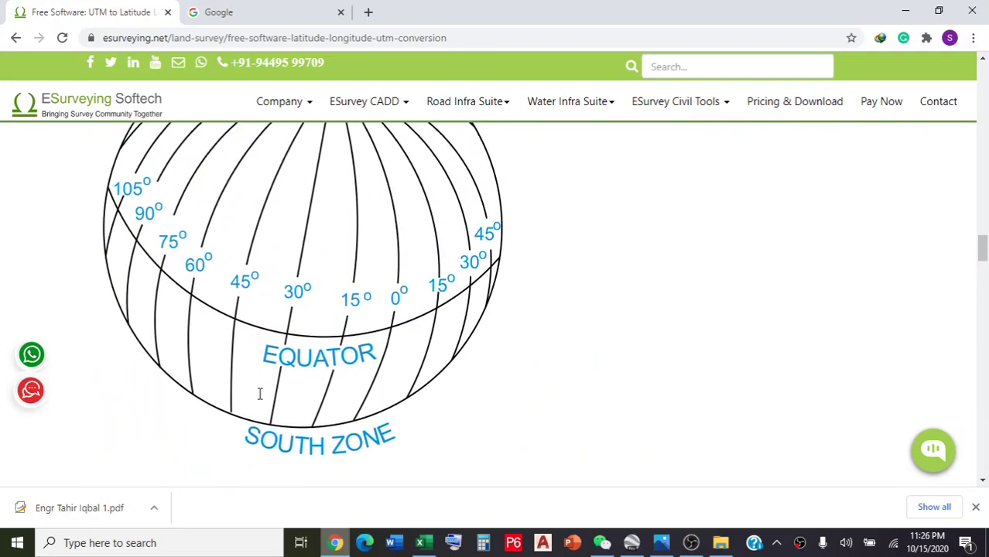
click(267, 11)
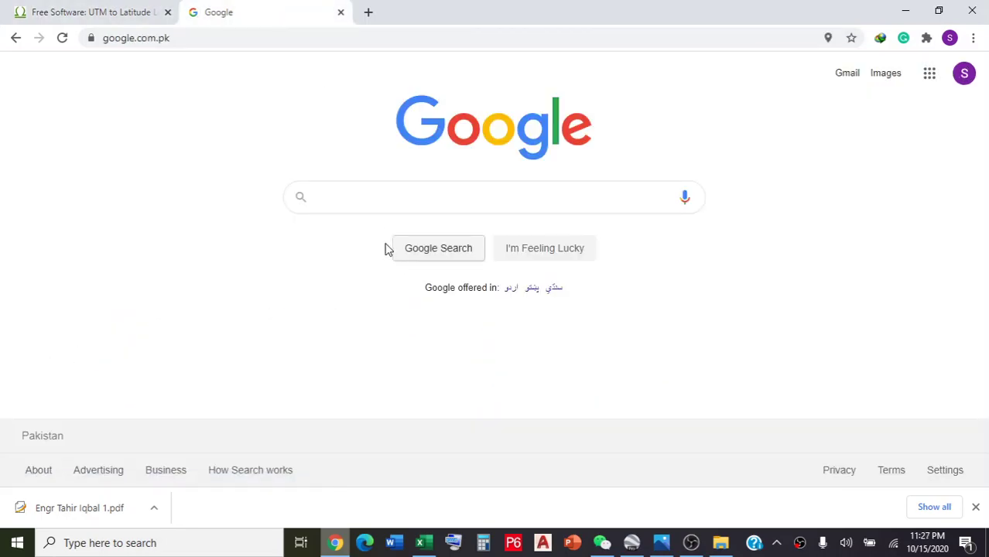
click(362, 201)
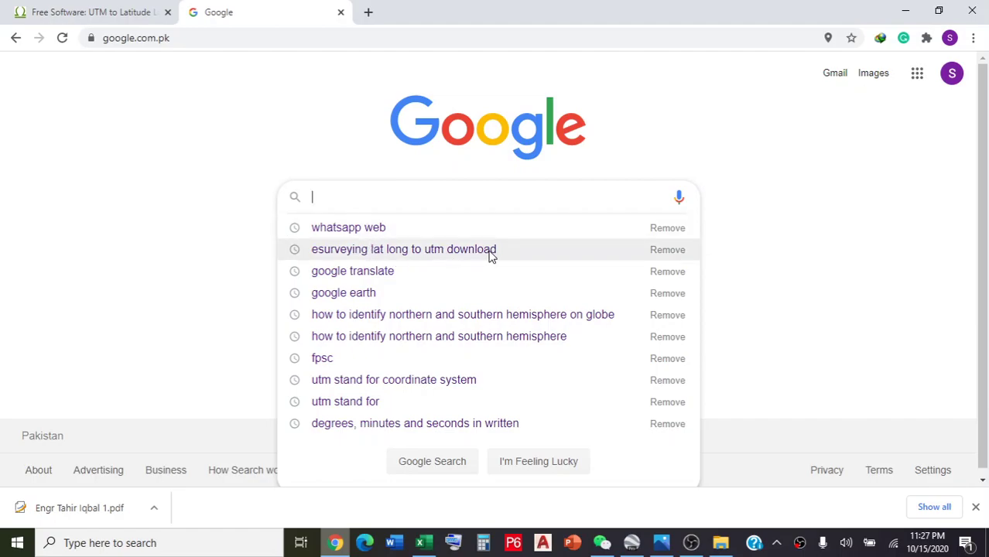
click(426, 251)
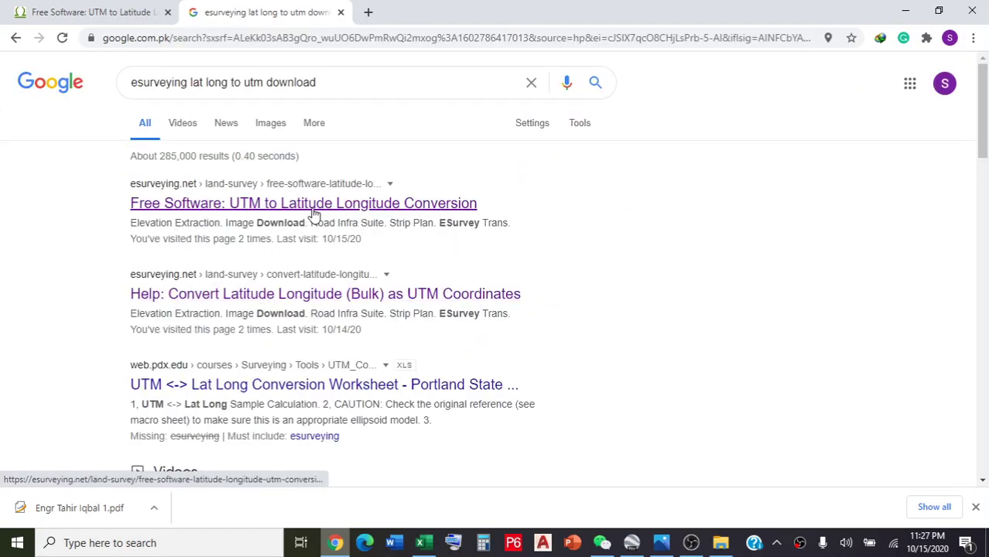
click(289, 214)
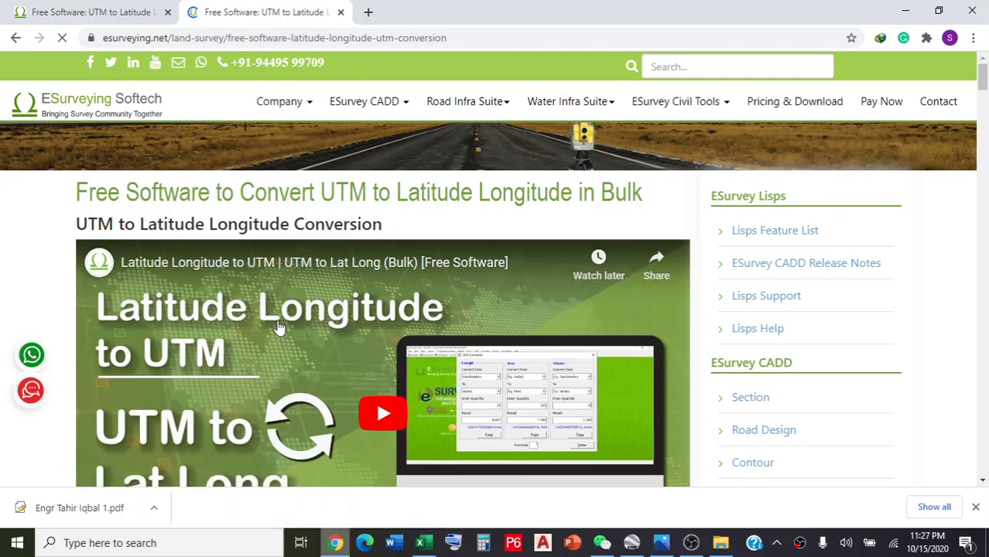
Step: Examine the page's single and bulk conversion instructions and the globe diagram with the North Pole, Equator and South Zone
scroll(427, 256, down, 3)
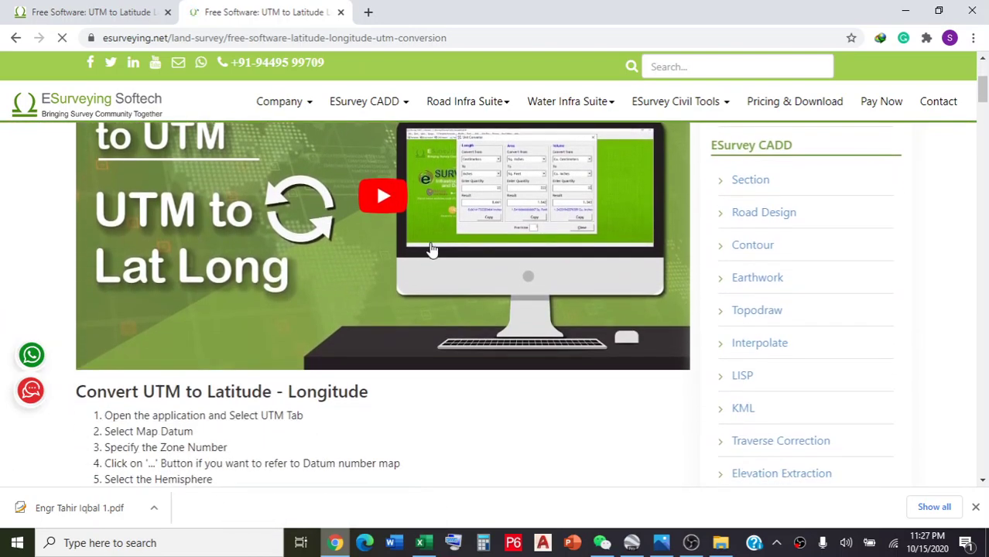
scroll(334, 262, down, 4)
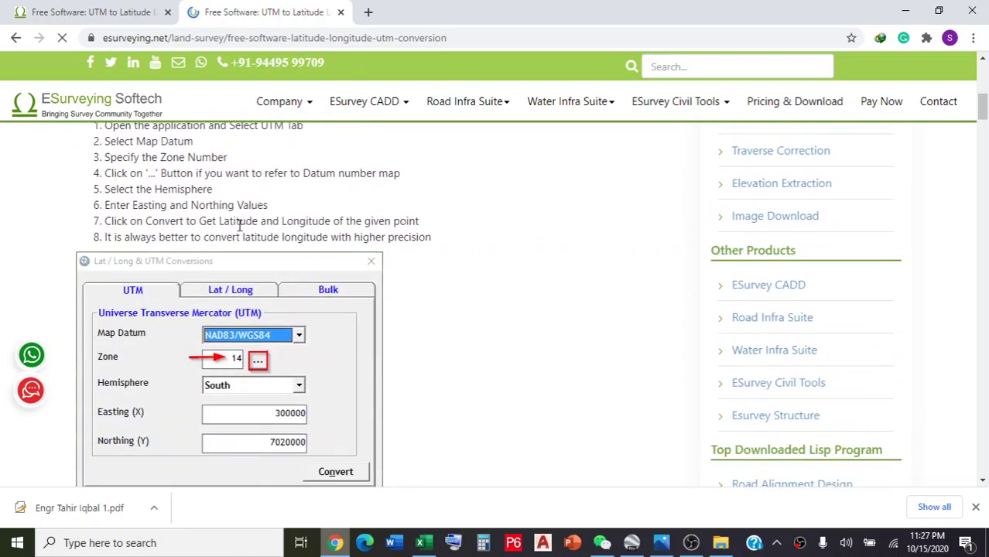
scroll(240, 225, down, 5)
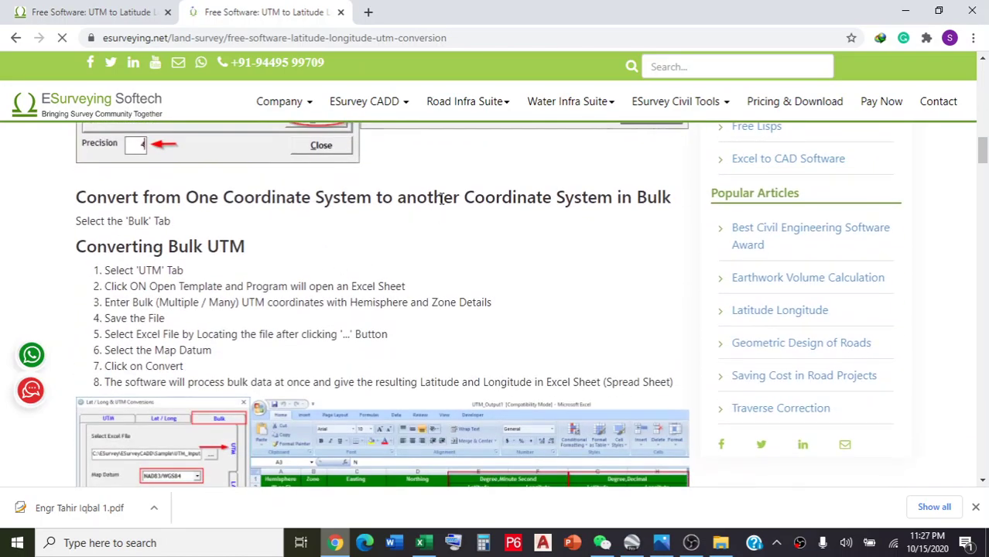
scroll(323, 242, down, 6)
scroll(390, 231, up, 2)
scroll(415, 228, down, 13)
scroll(323, 266, down, 9)
scroll(346, 314, up, 8)
scroll(388, 280, up, 3)
scroll(390, 282, down, 2)
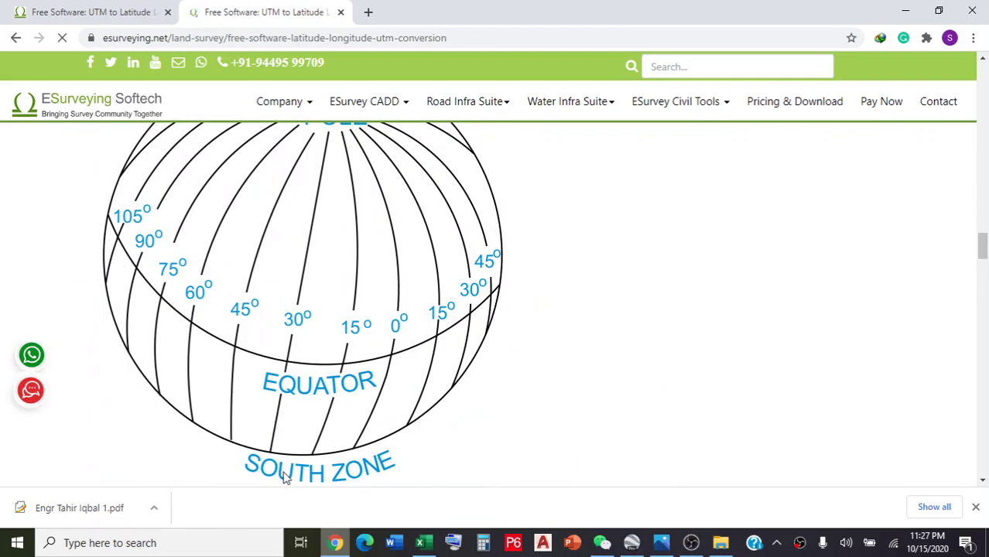
scroll(313, 238, up, 2)
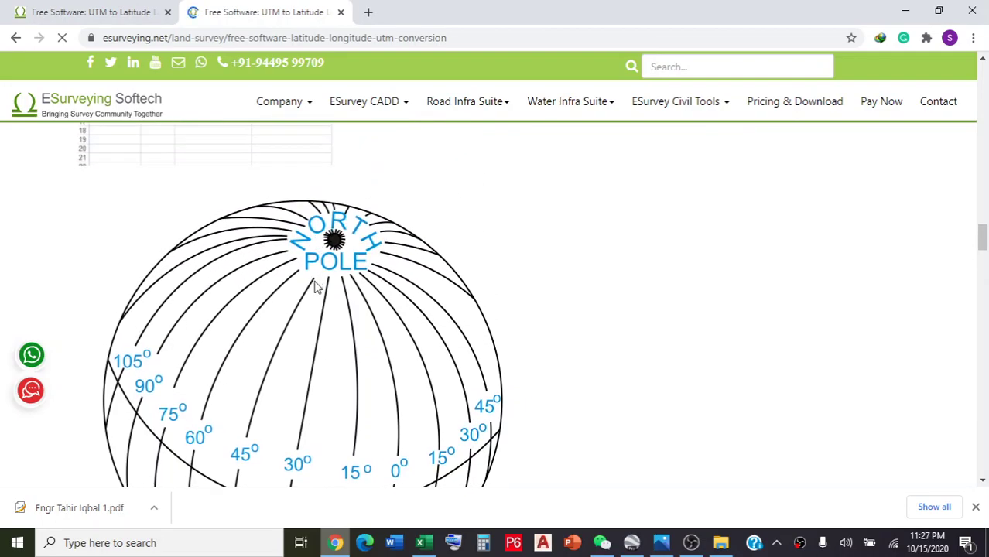
scroll(317, 284, down, 2)
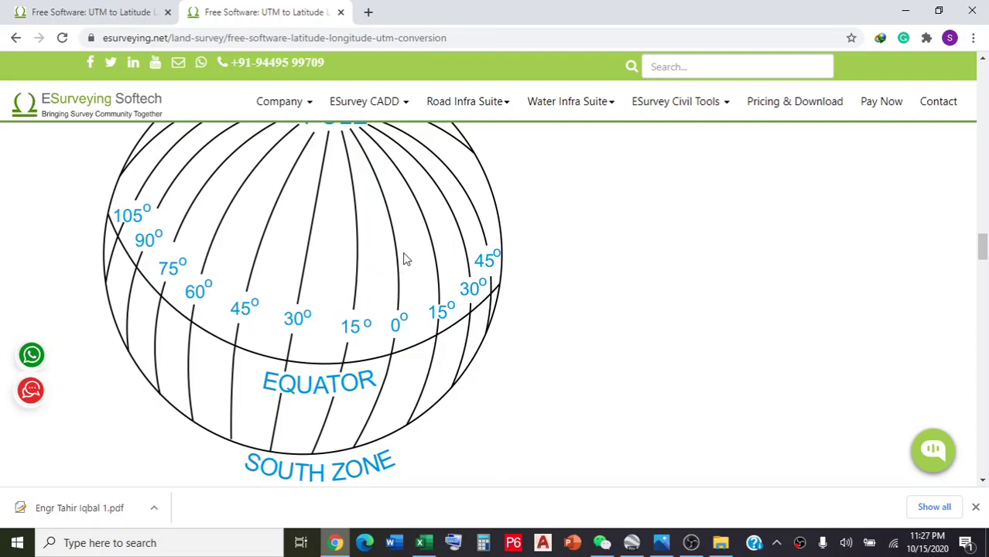
scroll(411, 267, down, 2)
scroll(406, 276, up, 3)
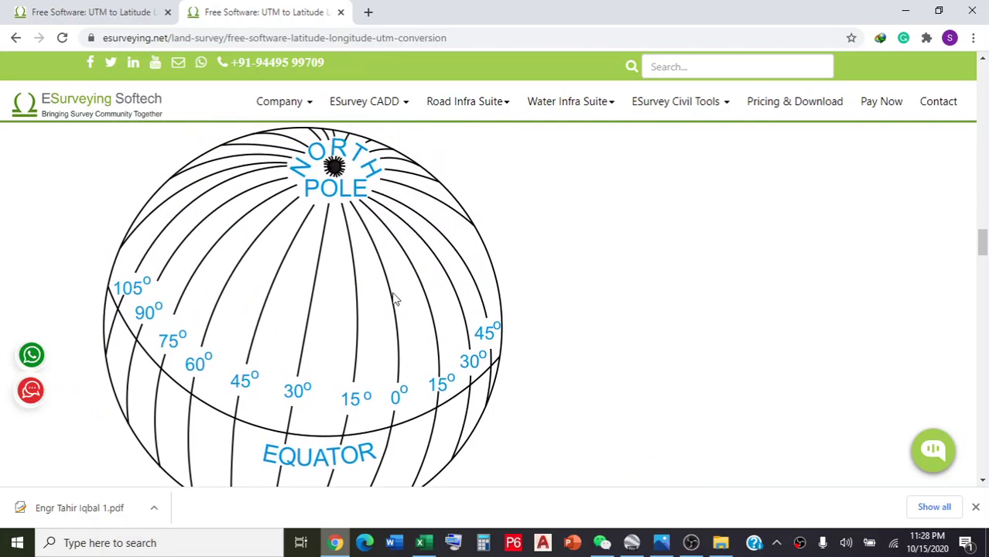
Step: Download UTM_Converter.exe from the link near the end of the page as a numbered duplicate, and open its download folder
scroll(378, 311, down, 15)
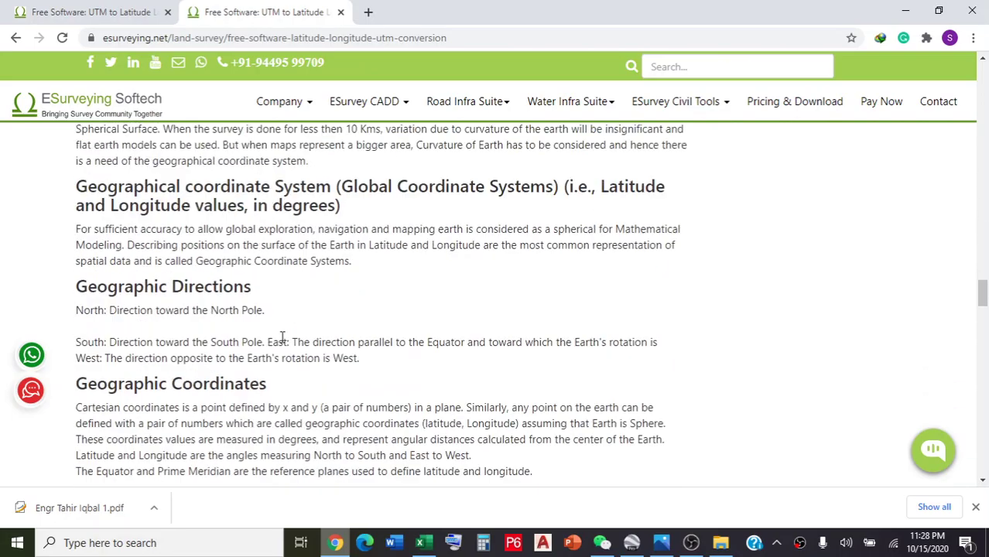
scroll(283, 338, down, 20)
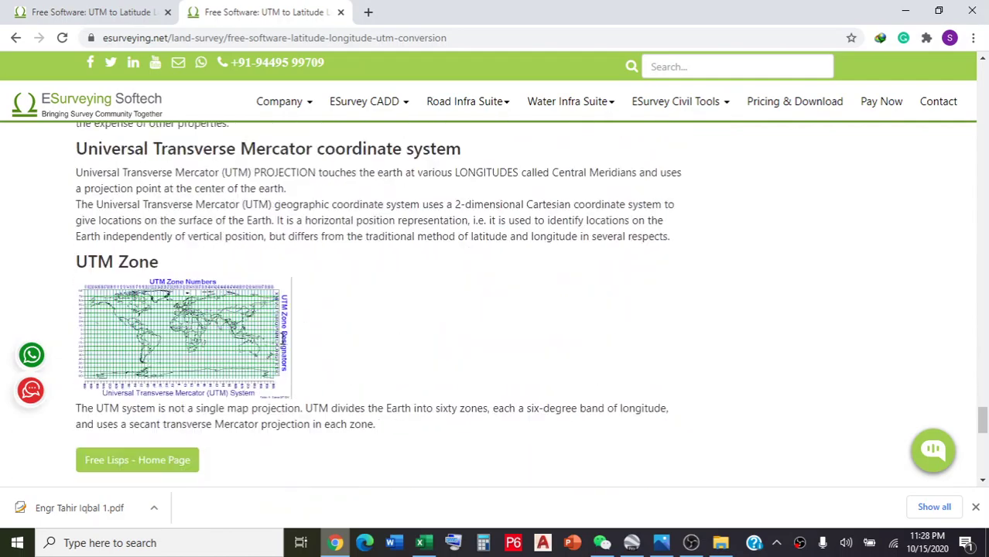
scroll(282, 342, up, 3)
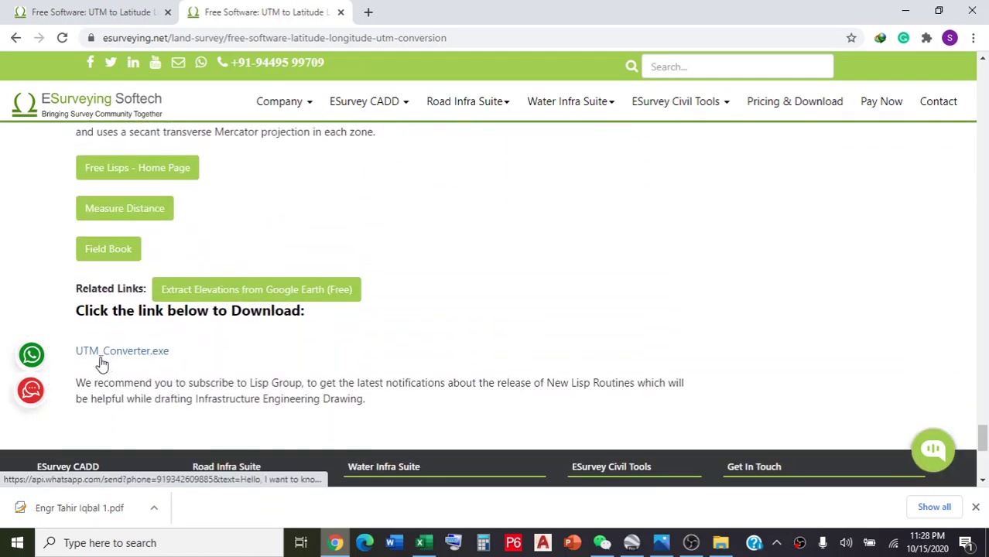
click(145, 359)
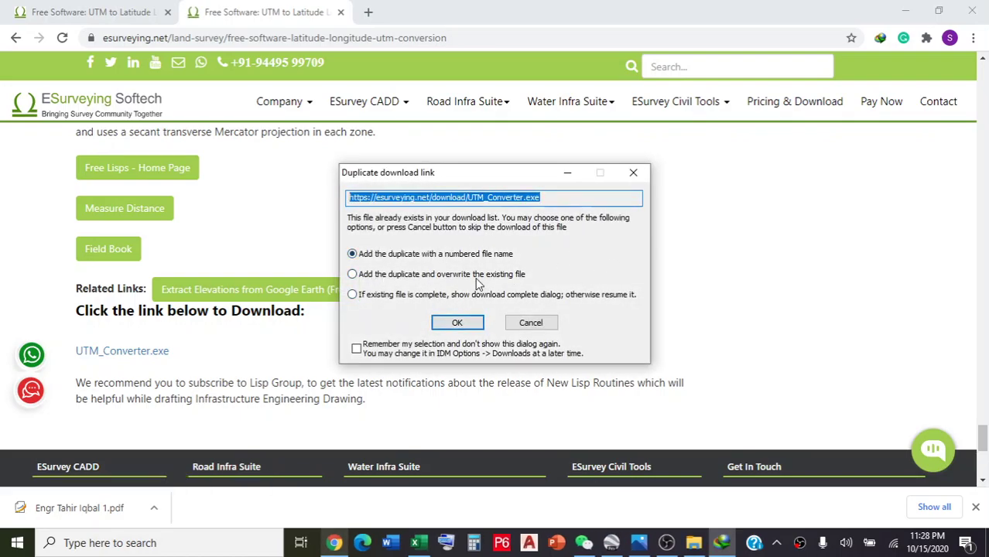
click(460, 324)
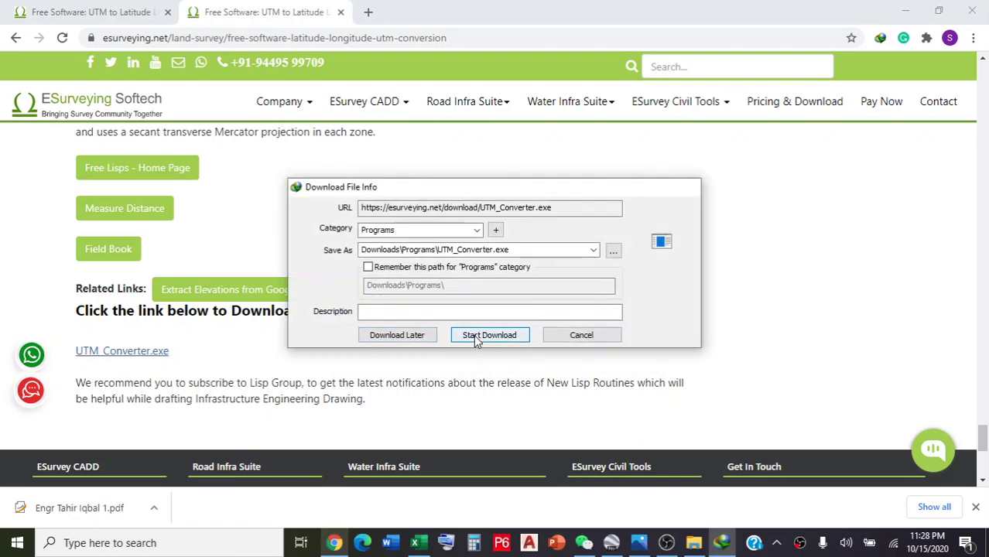
click(473, 334)
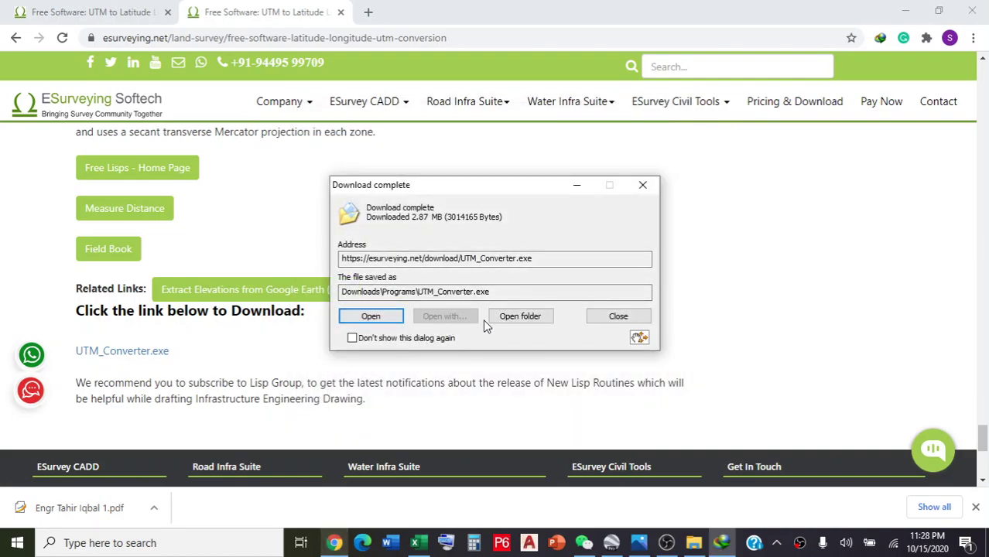
click(510, 319)
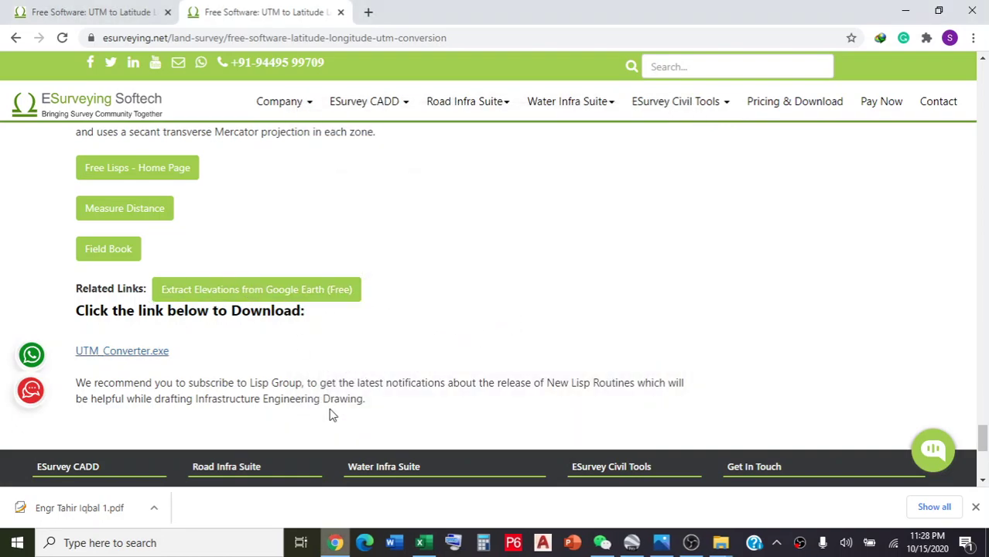
Step: Try to show the earlier downloaded PDF in its folder
click(152, 508)
click(190, 460)
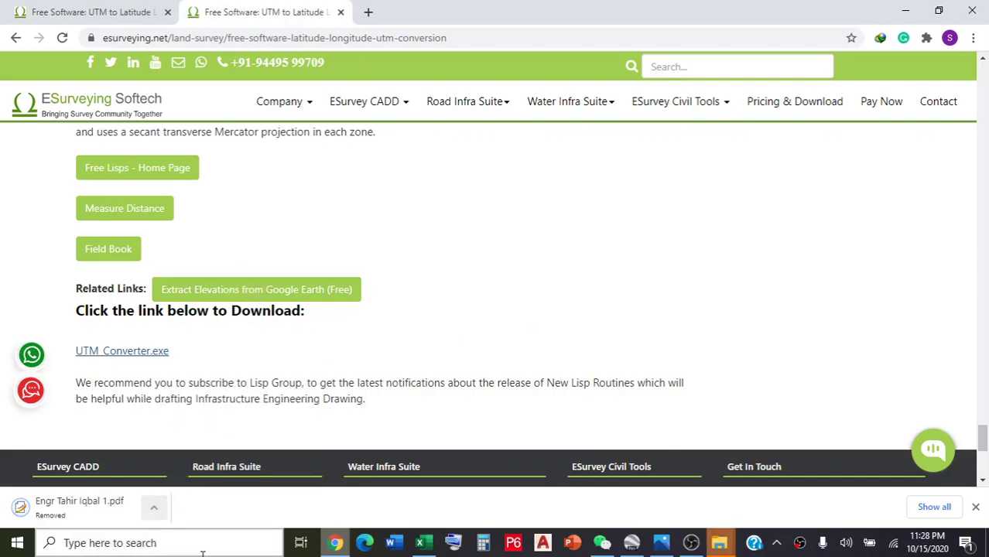
click(153, 511)
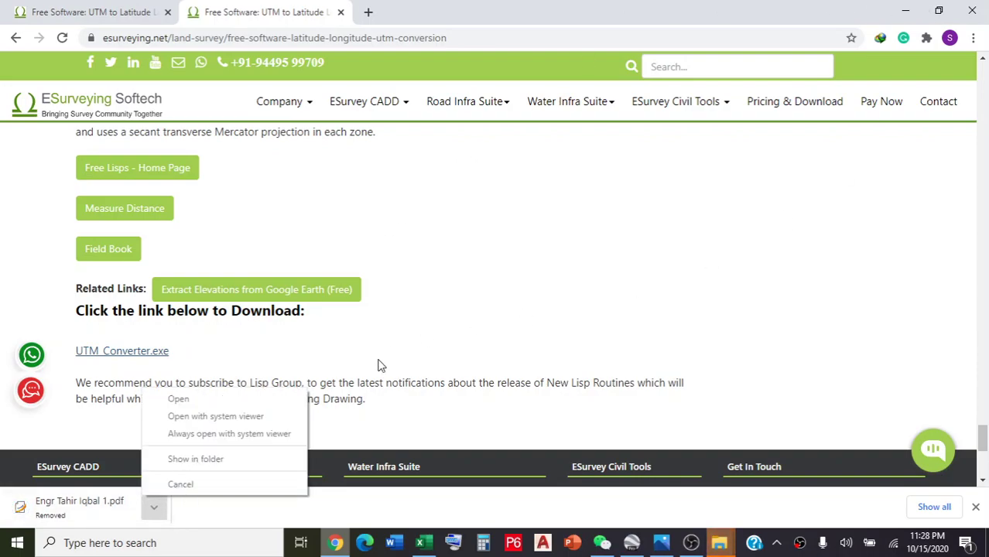
click(151, 509)
click(156, 513)
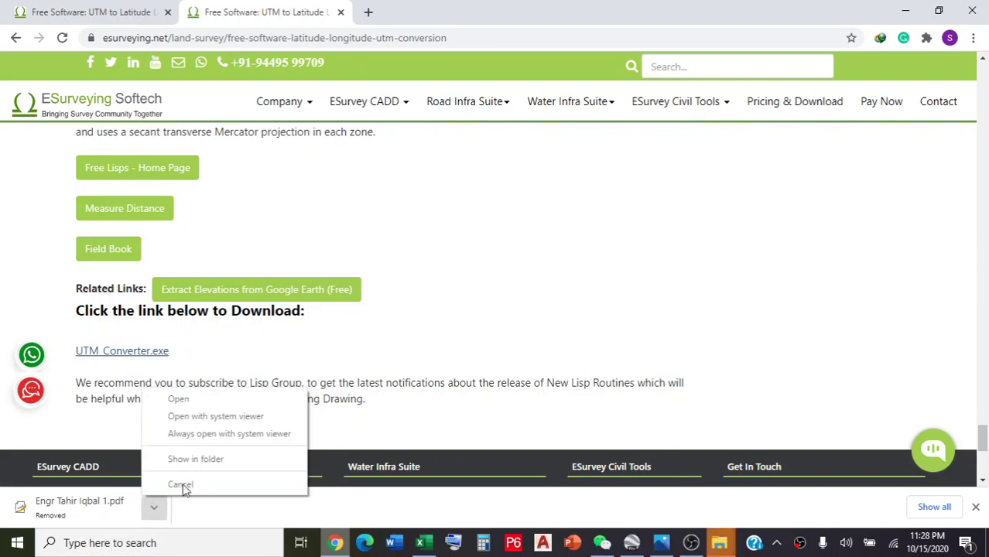
right_click(453, 189)
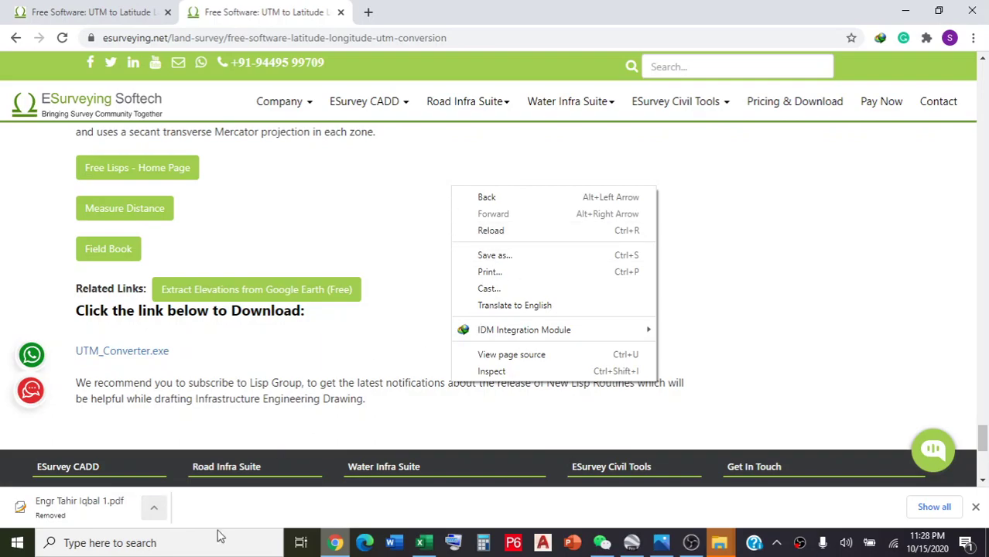
Step: Download UTM_Converter.exe again as UTM_Converter_2.exe in the Downloads\Programs folder and show the saved file in that folder
click(159, 352)
click(158, 352)
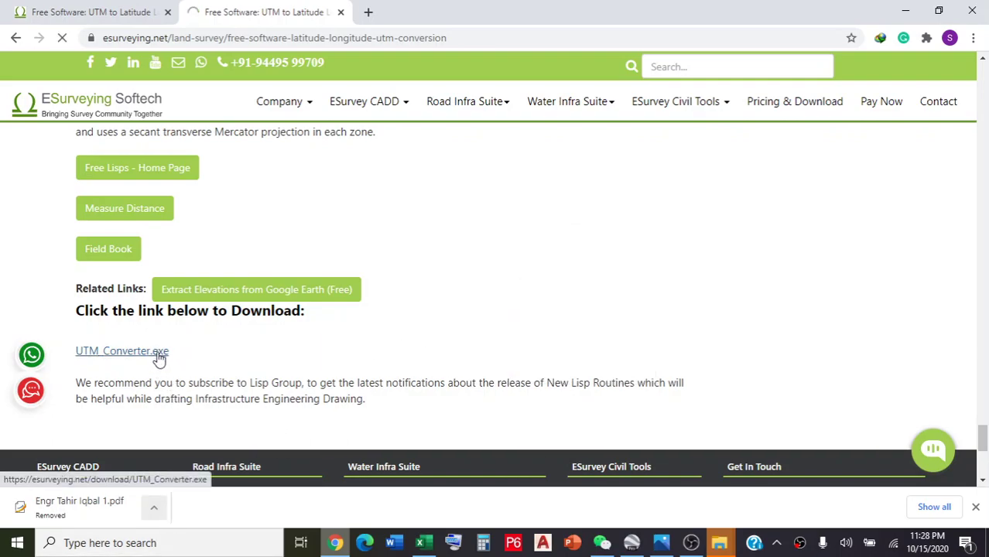
click(451, 323)
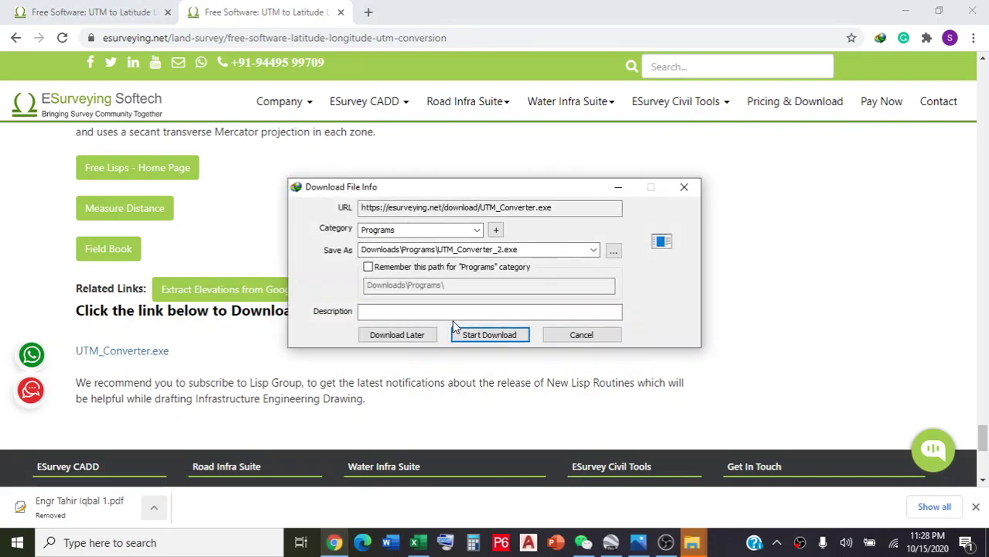
click(502, 340)
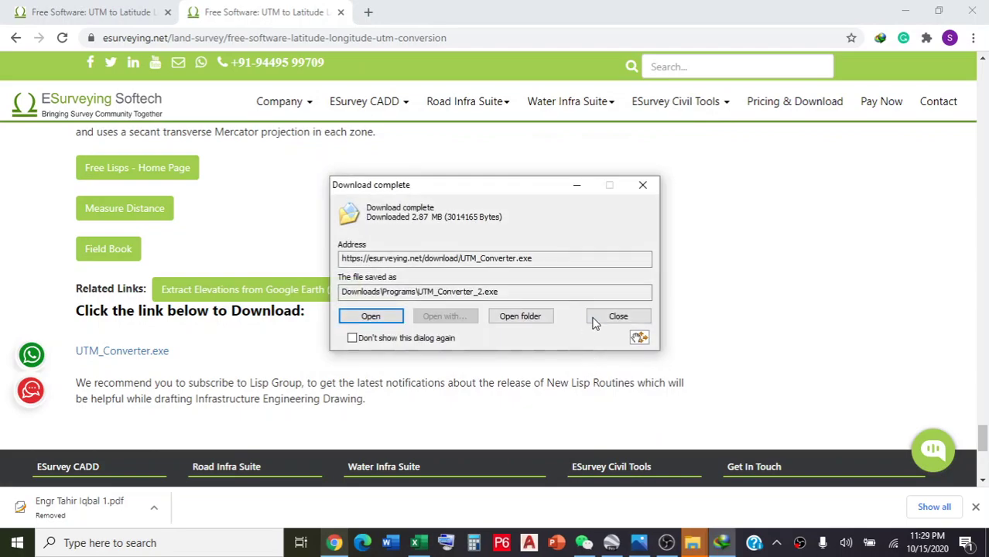
click(525, 321)
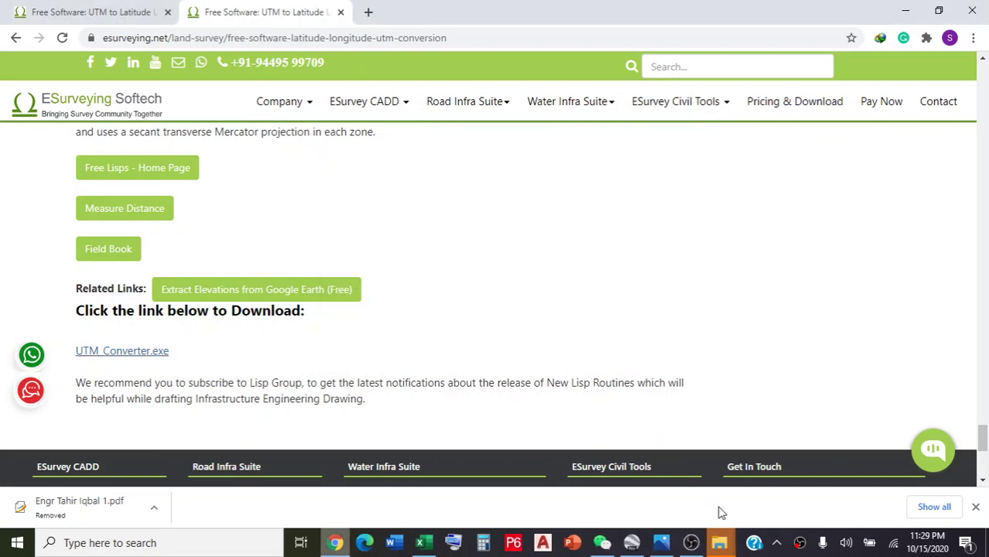
mouse_move(719, 543)
click(828, 489)
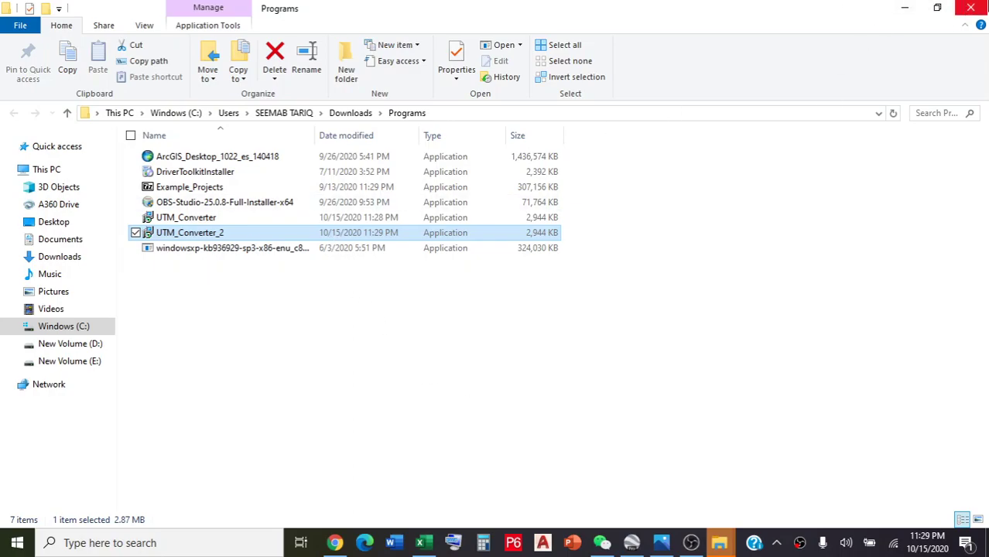
Step: Close the new Programs folder window, minimise the browser and remaining folder window, and open the Logo image from the desktop
click(972, 9)
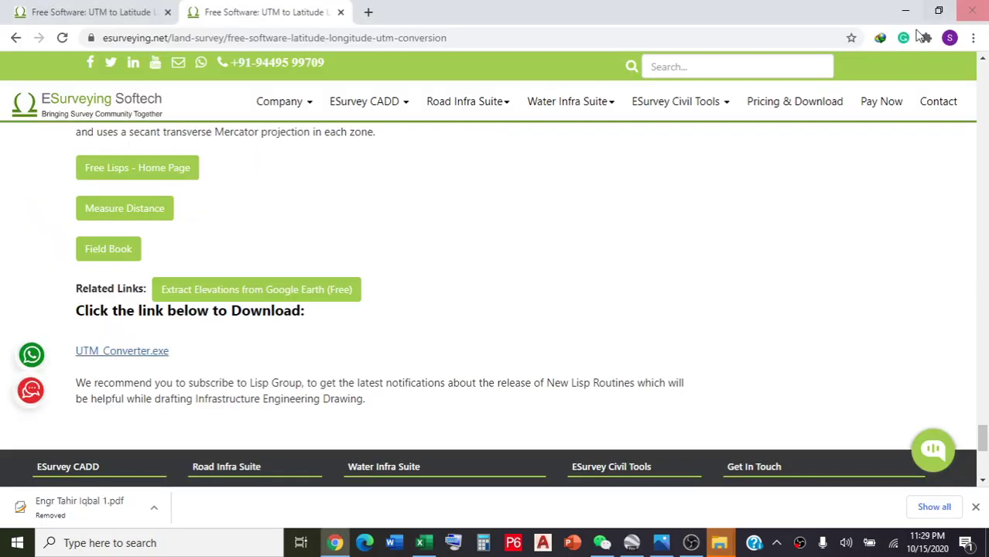
scroll(339, 315, up, 15)
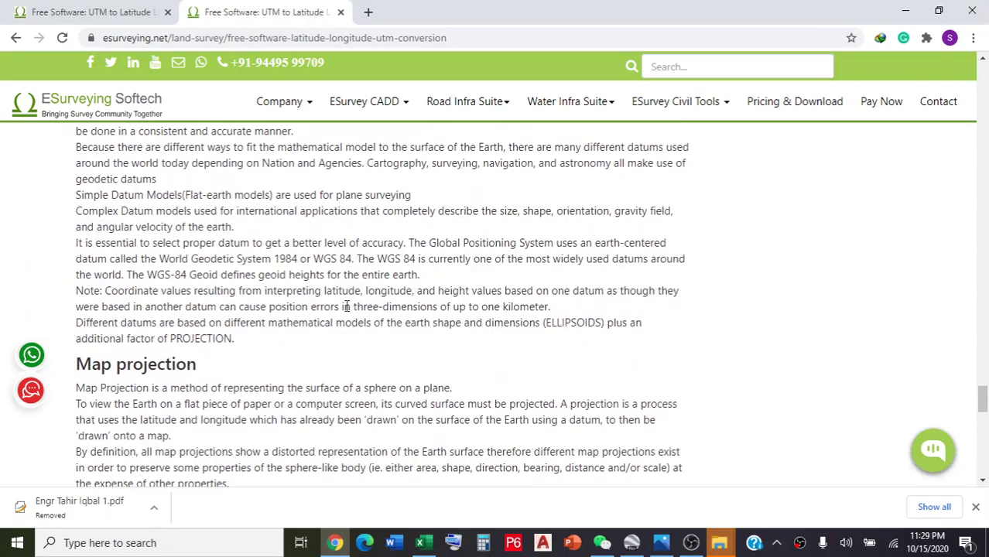
scroll(189, 376, up, 10)
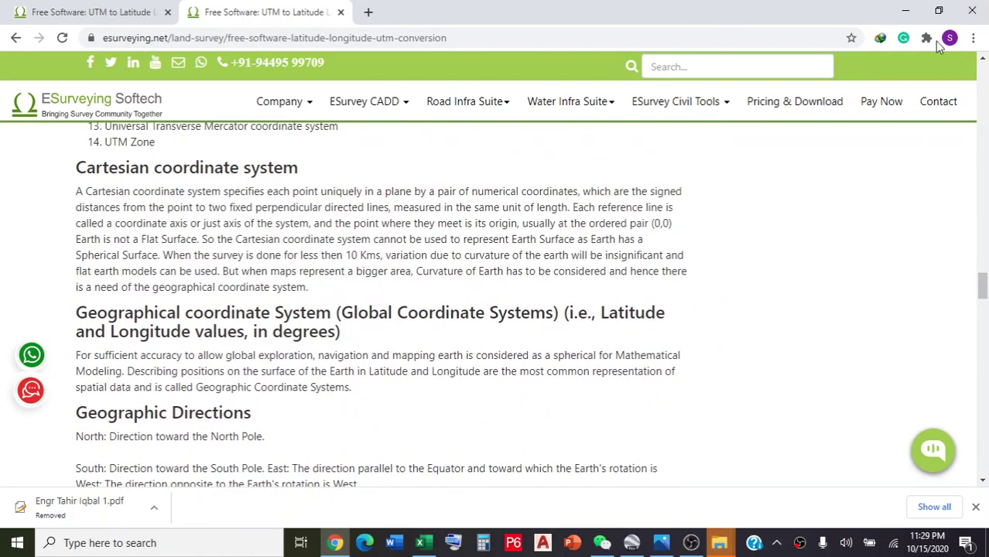
click(905, 11)
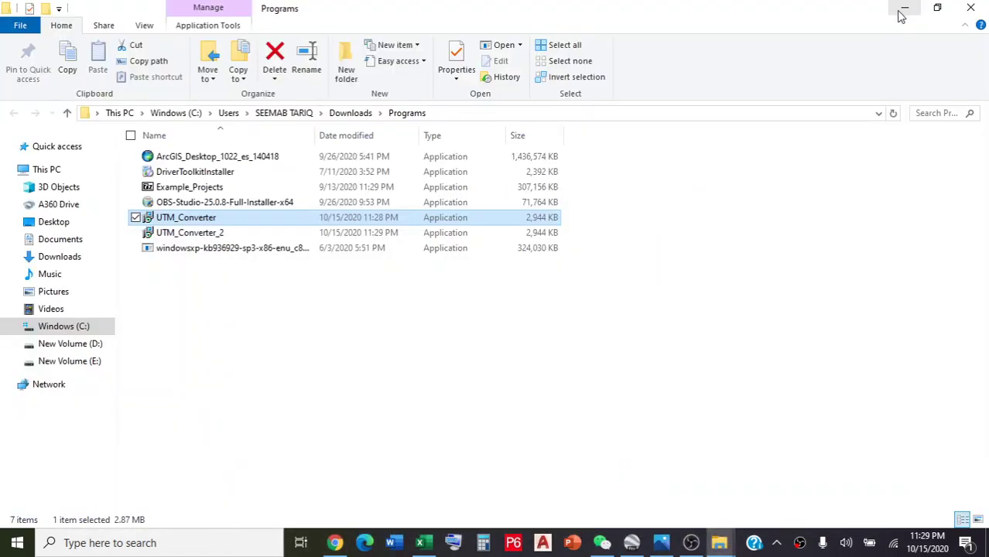
click(904, 7)
mouse_move(719, 543)
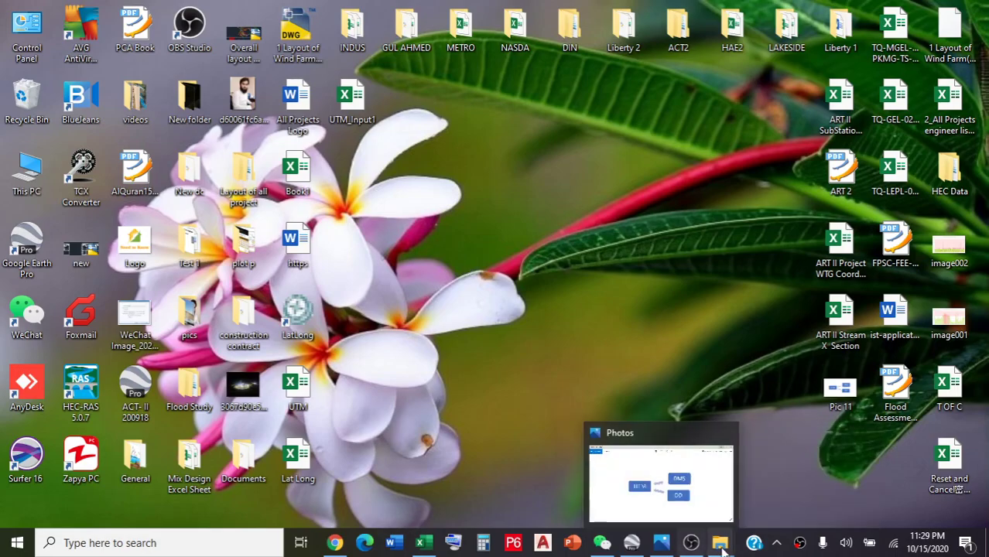
double_click(133, 241)
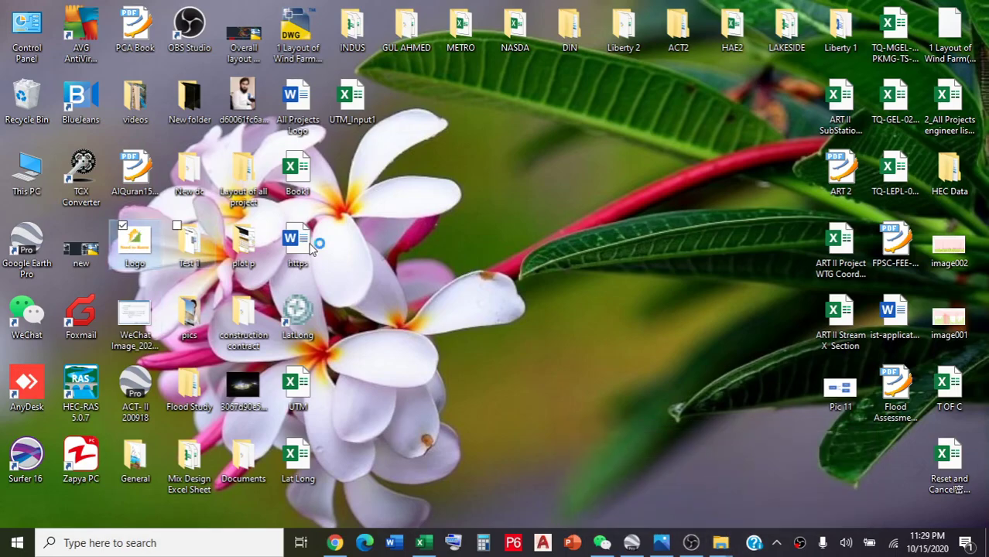